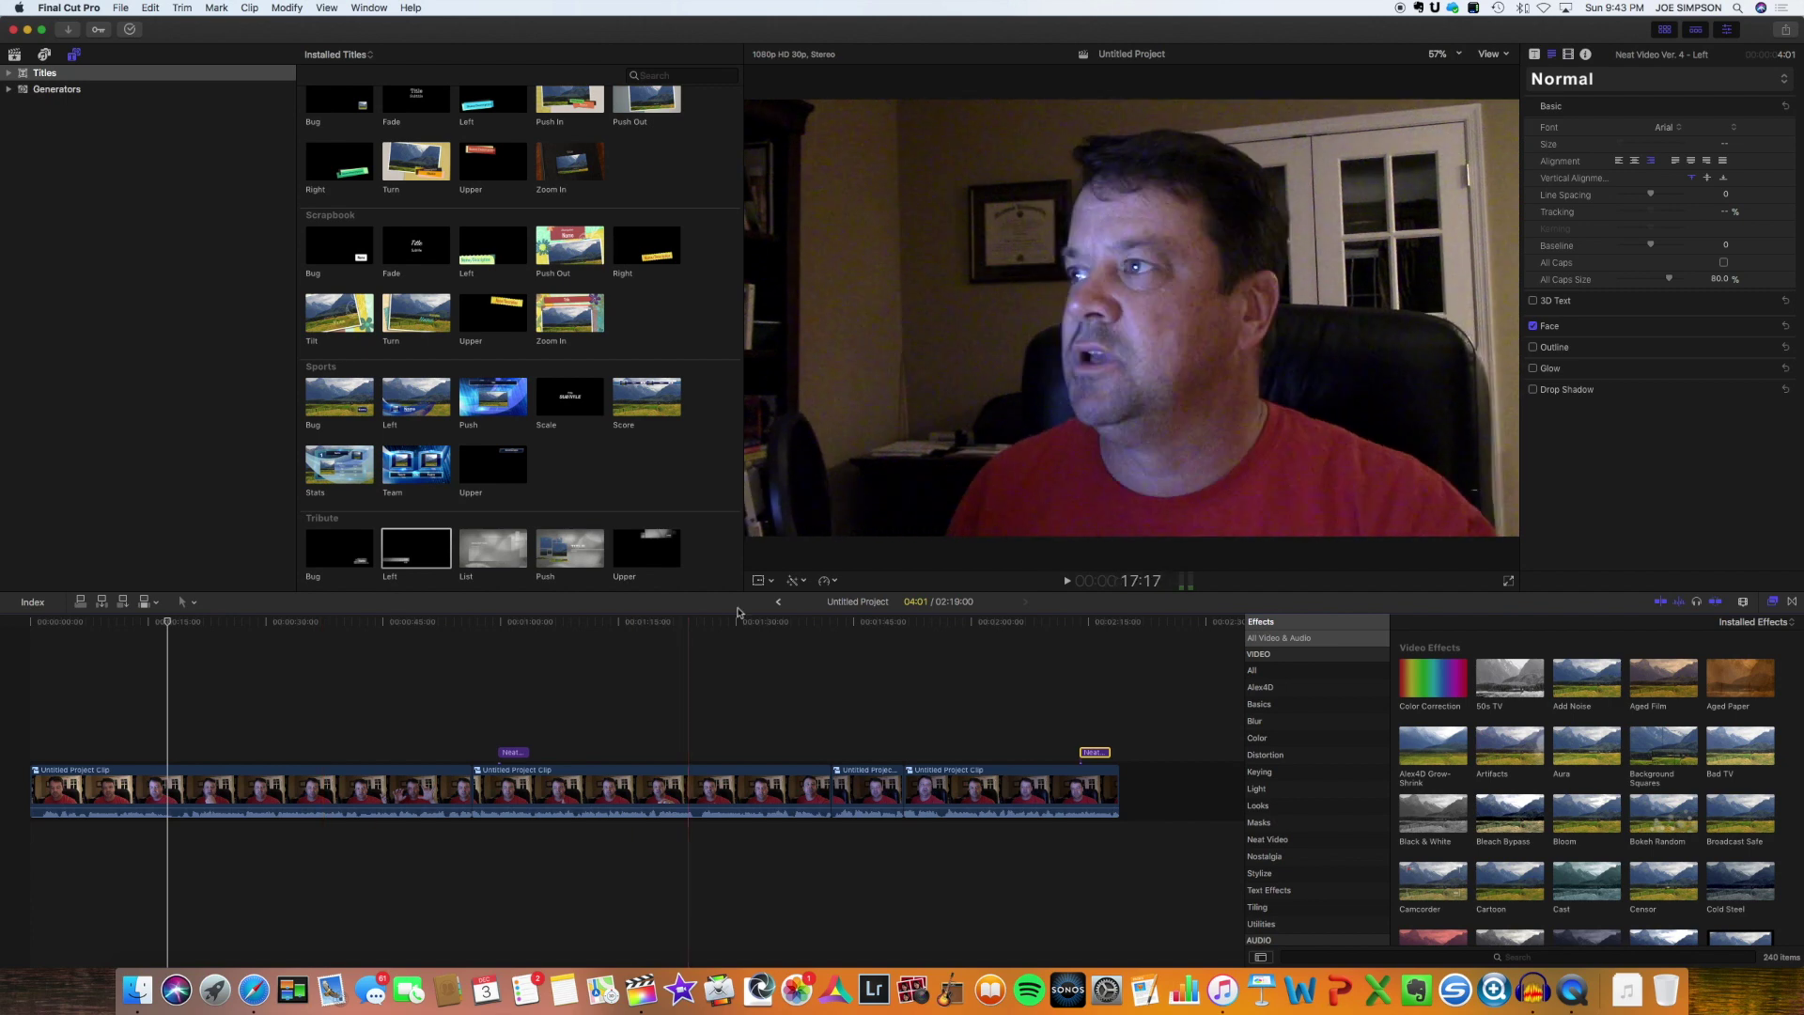
Step: Mark a short range at the start of the first webcam clip
click(881, 683)
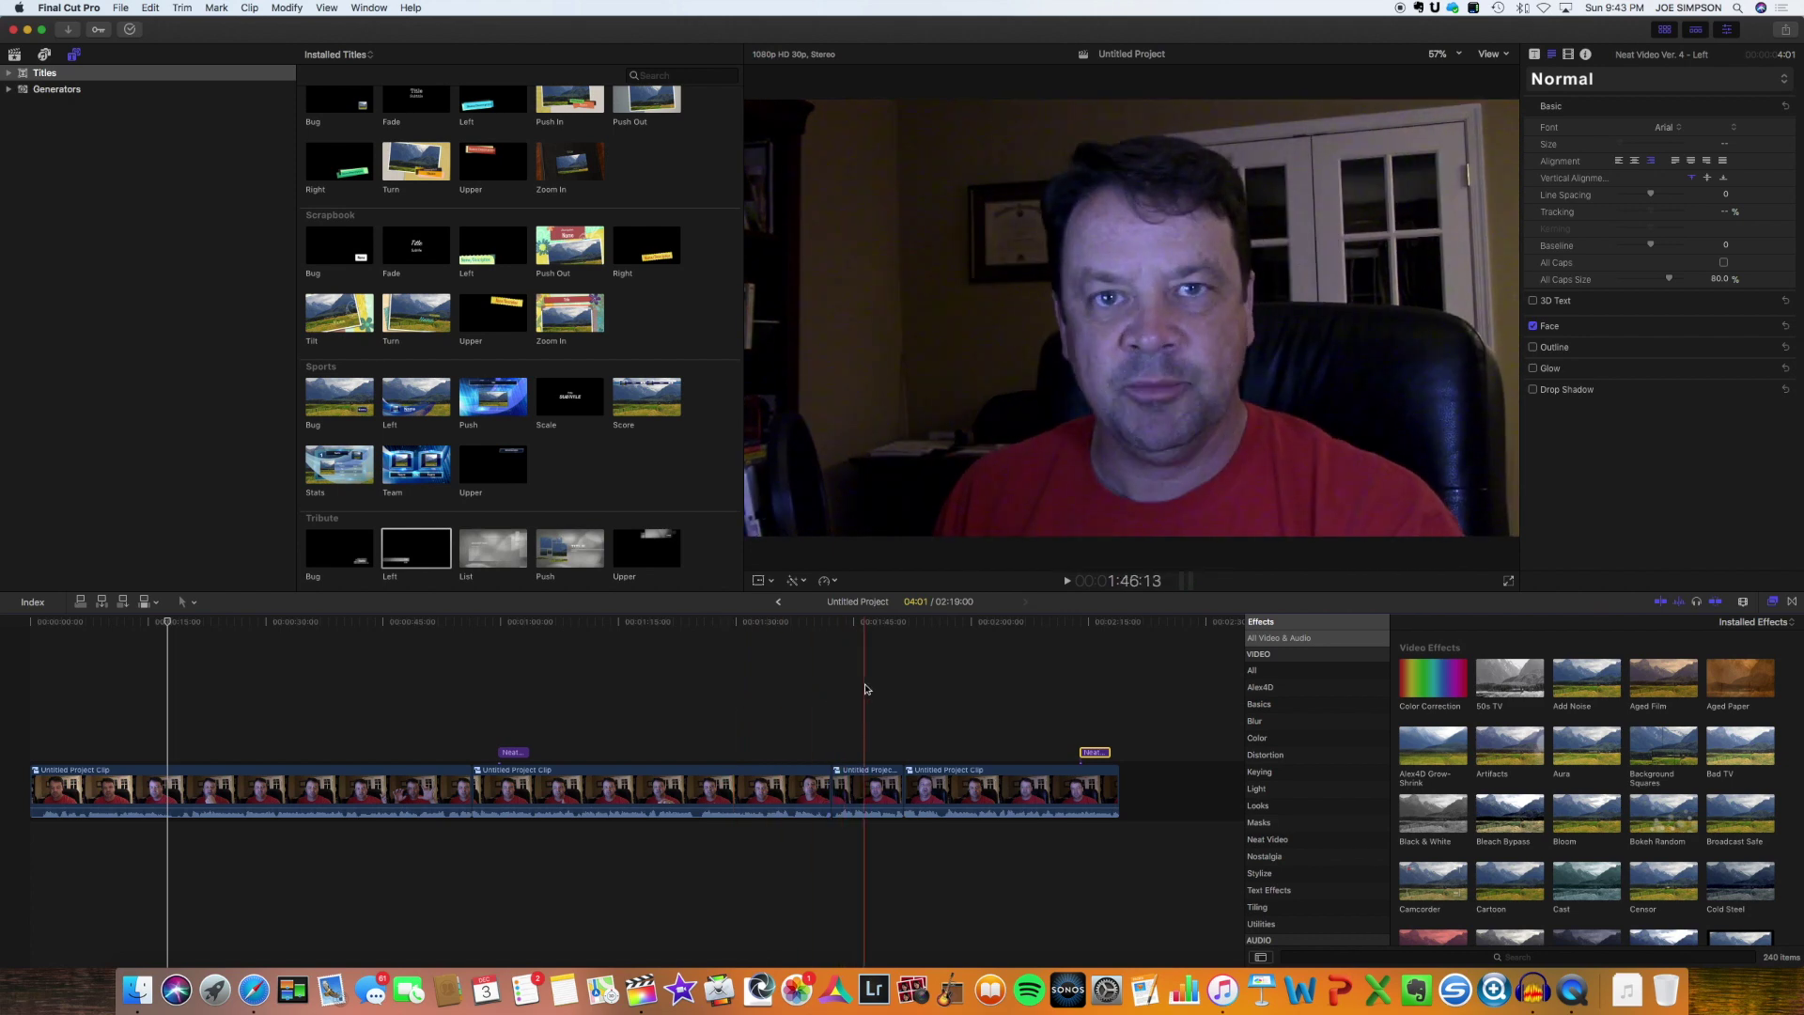
click(865, 689)
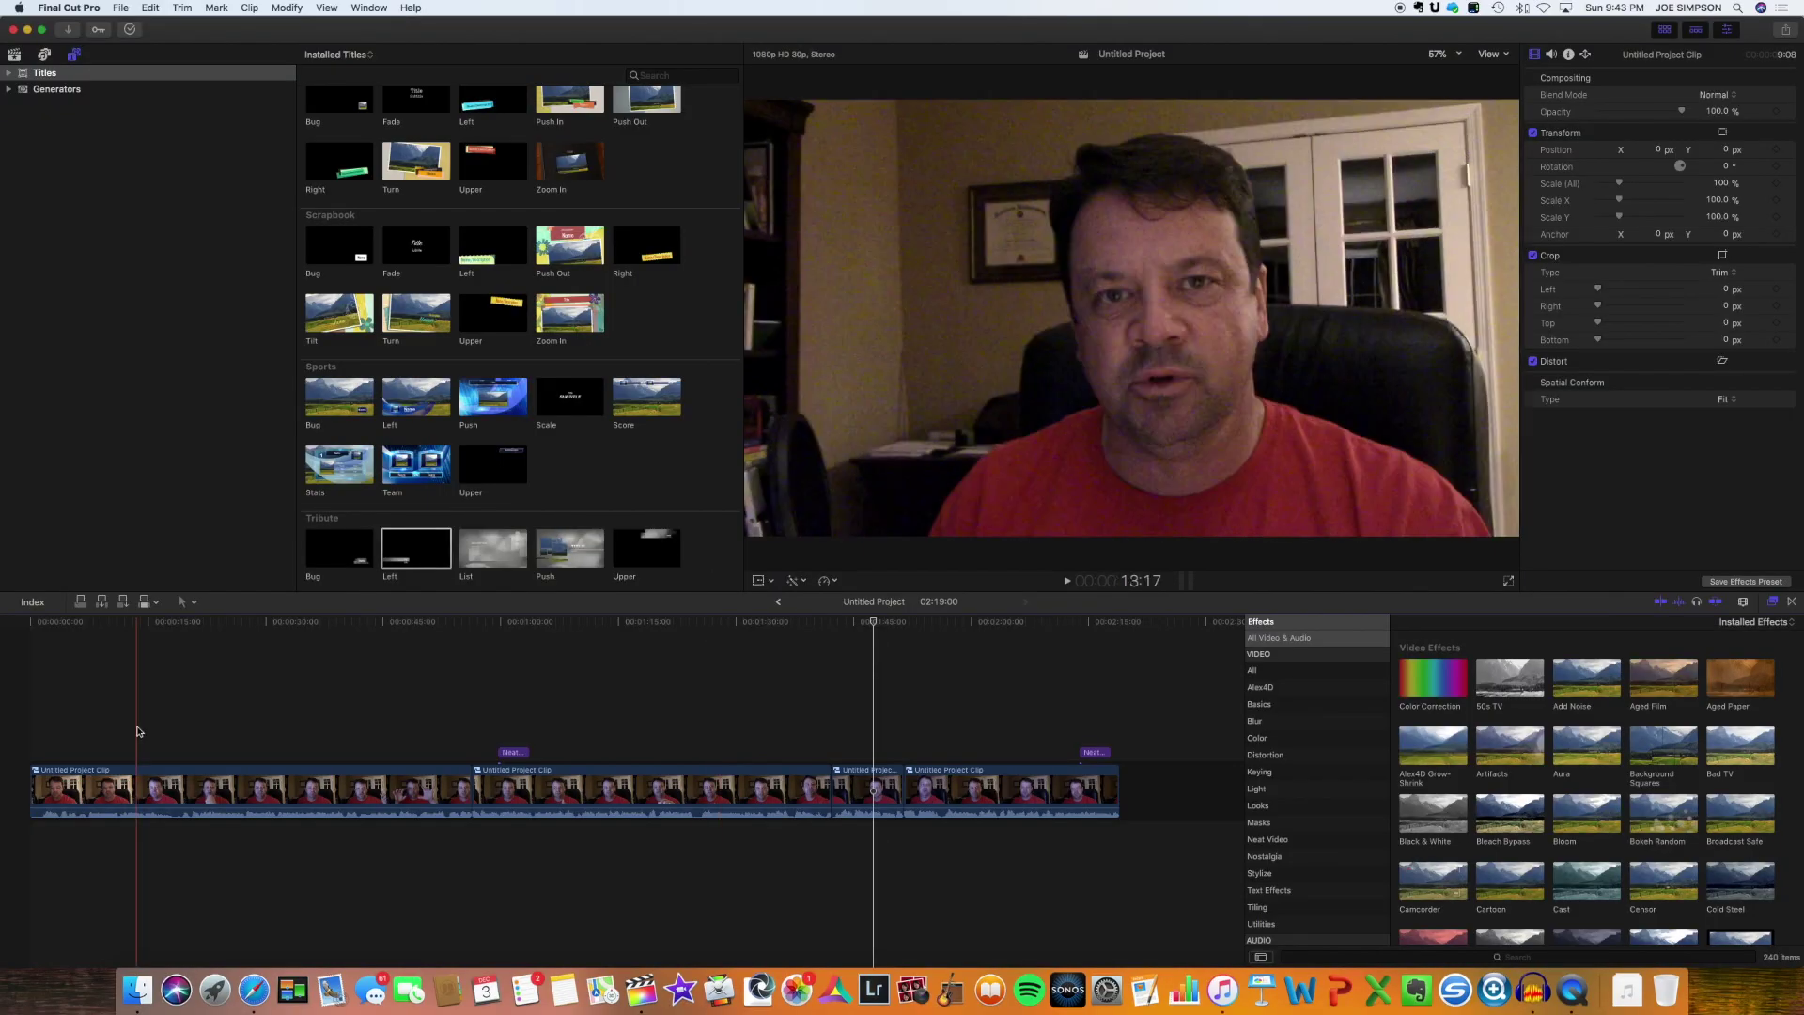
key(b)
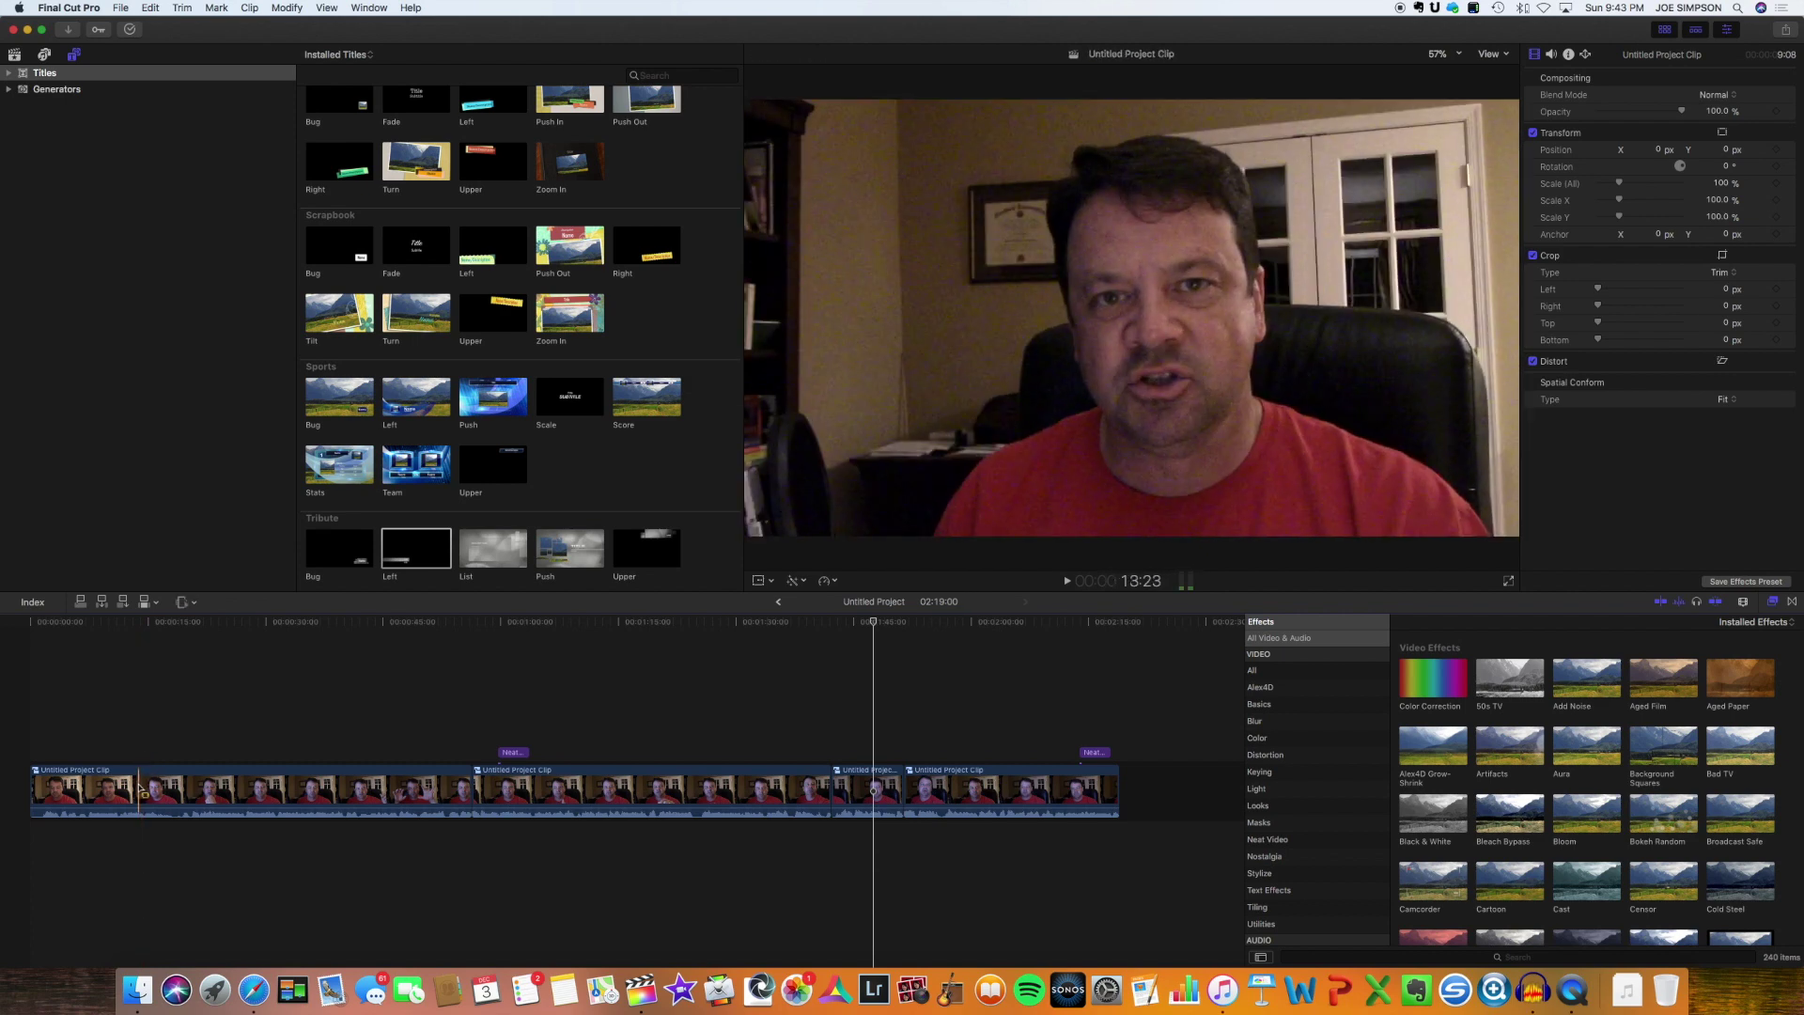
mouse_move(141, 790)
mouse_down()
mouse_move(167, 783)
mouse_move(147, 789)
mouse_up()
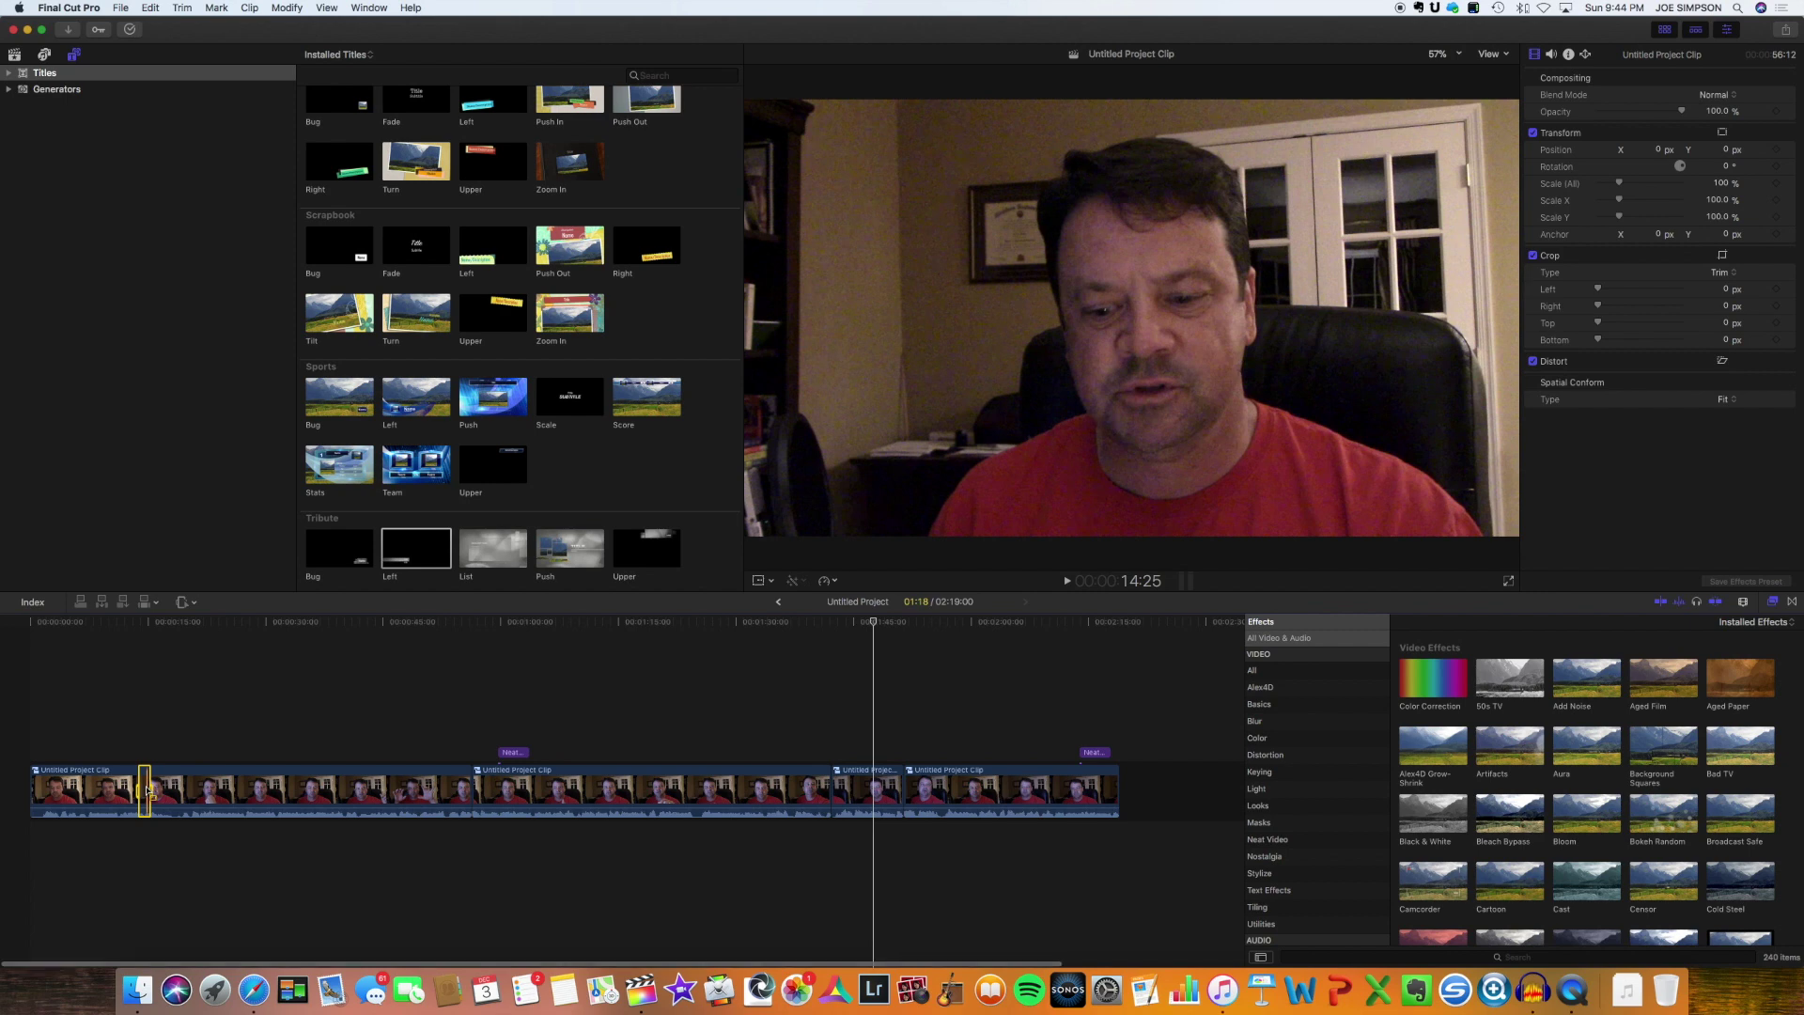
Step: Paste the copied footage at the playhead, then undo that paste
click(151, 8)
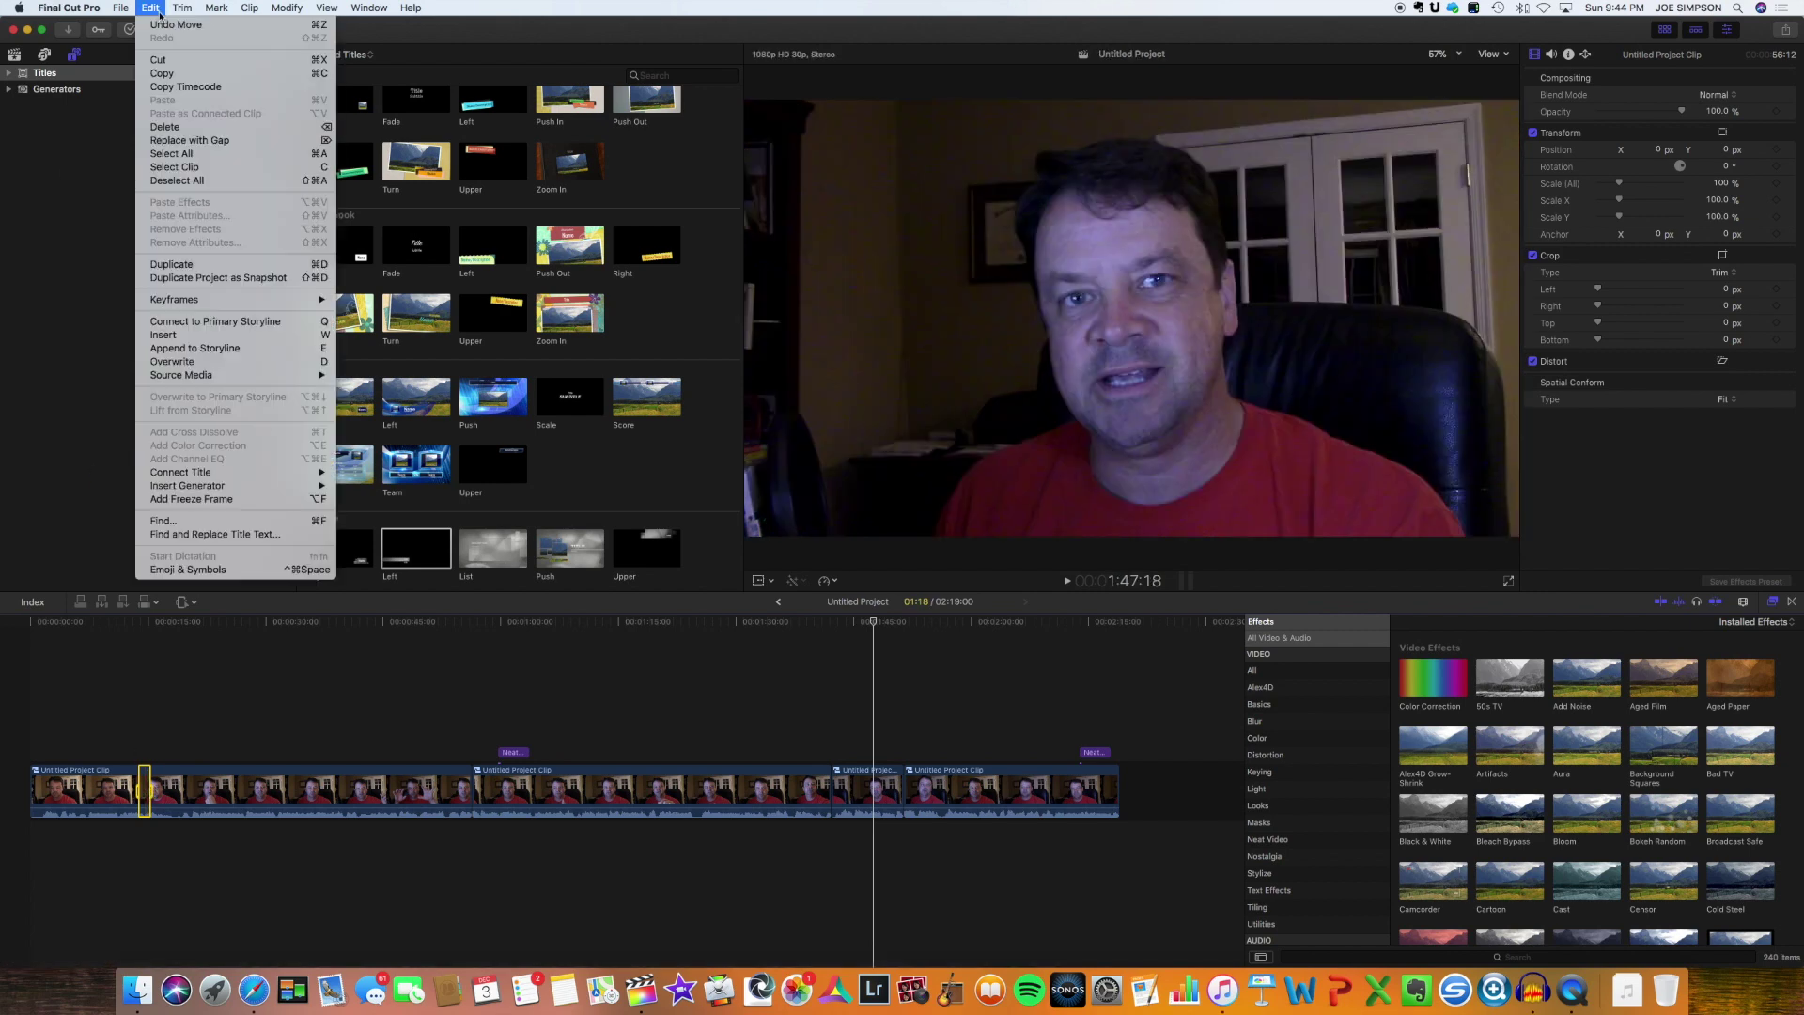
click(176, 73)
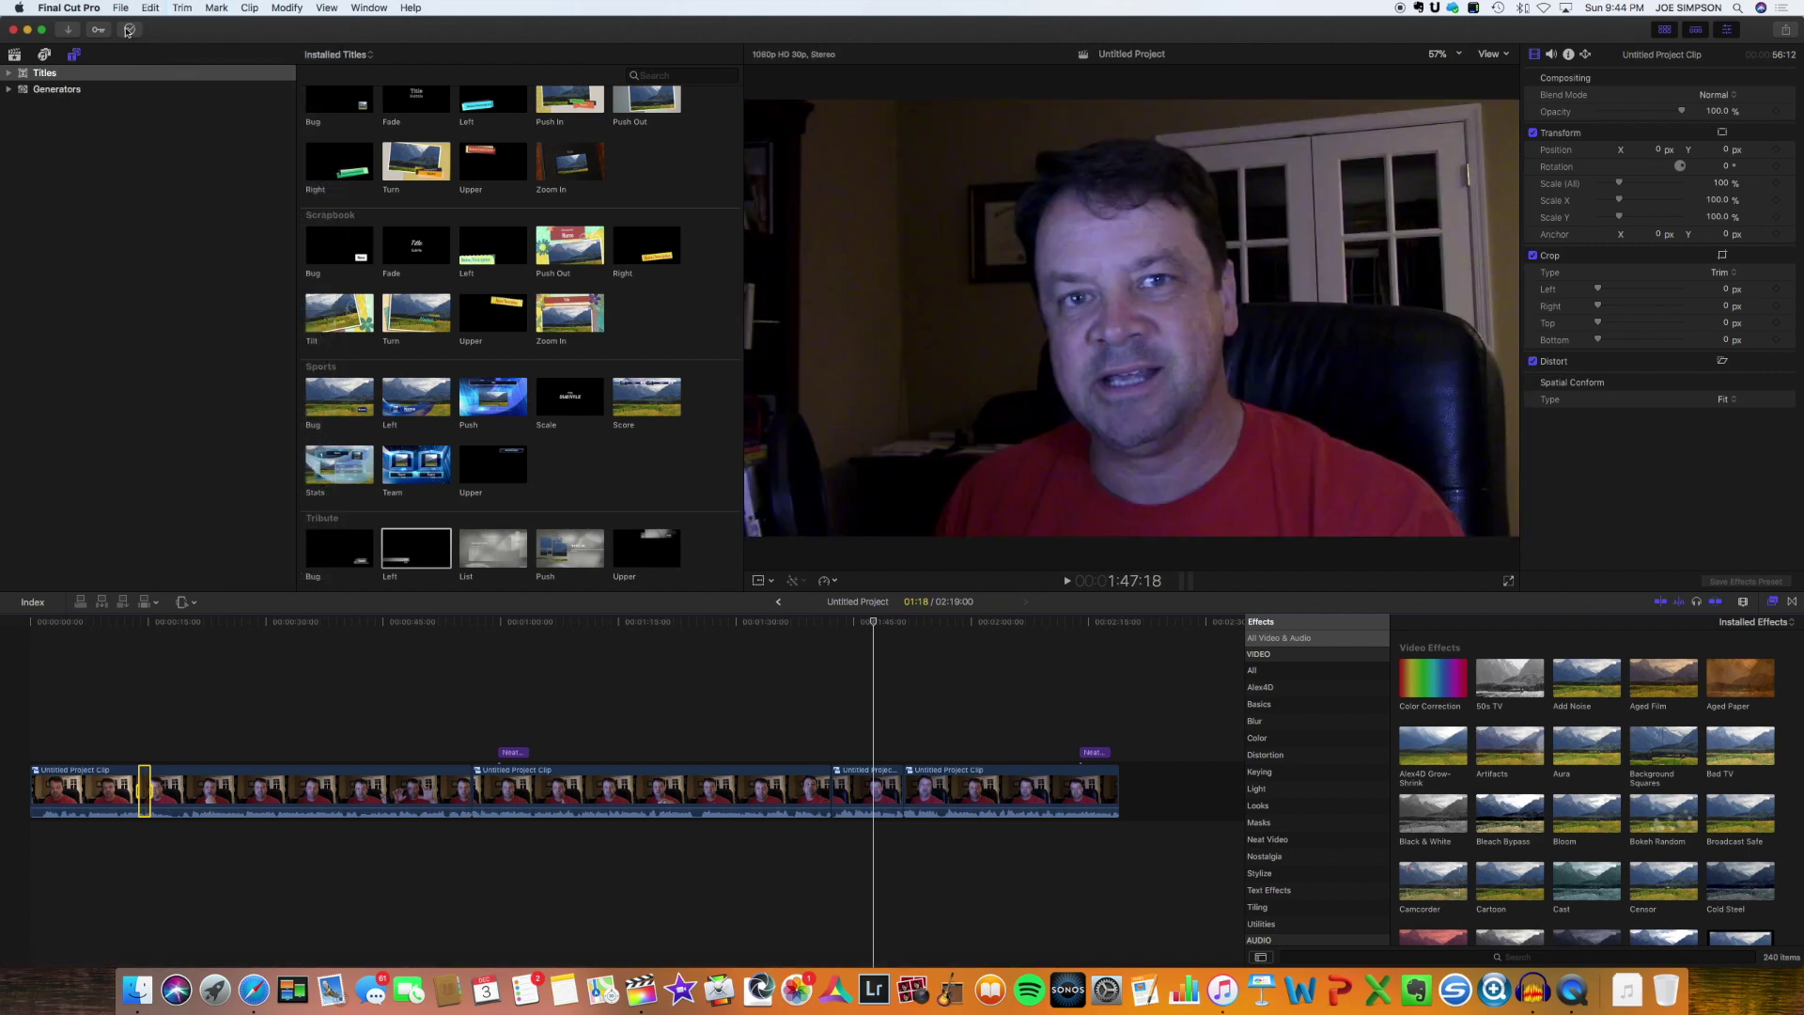
click(150, 8)
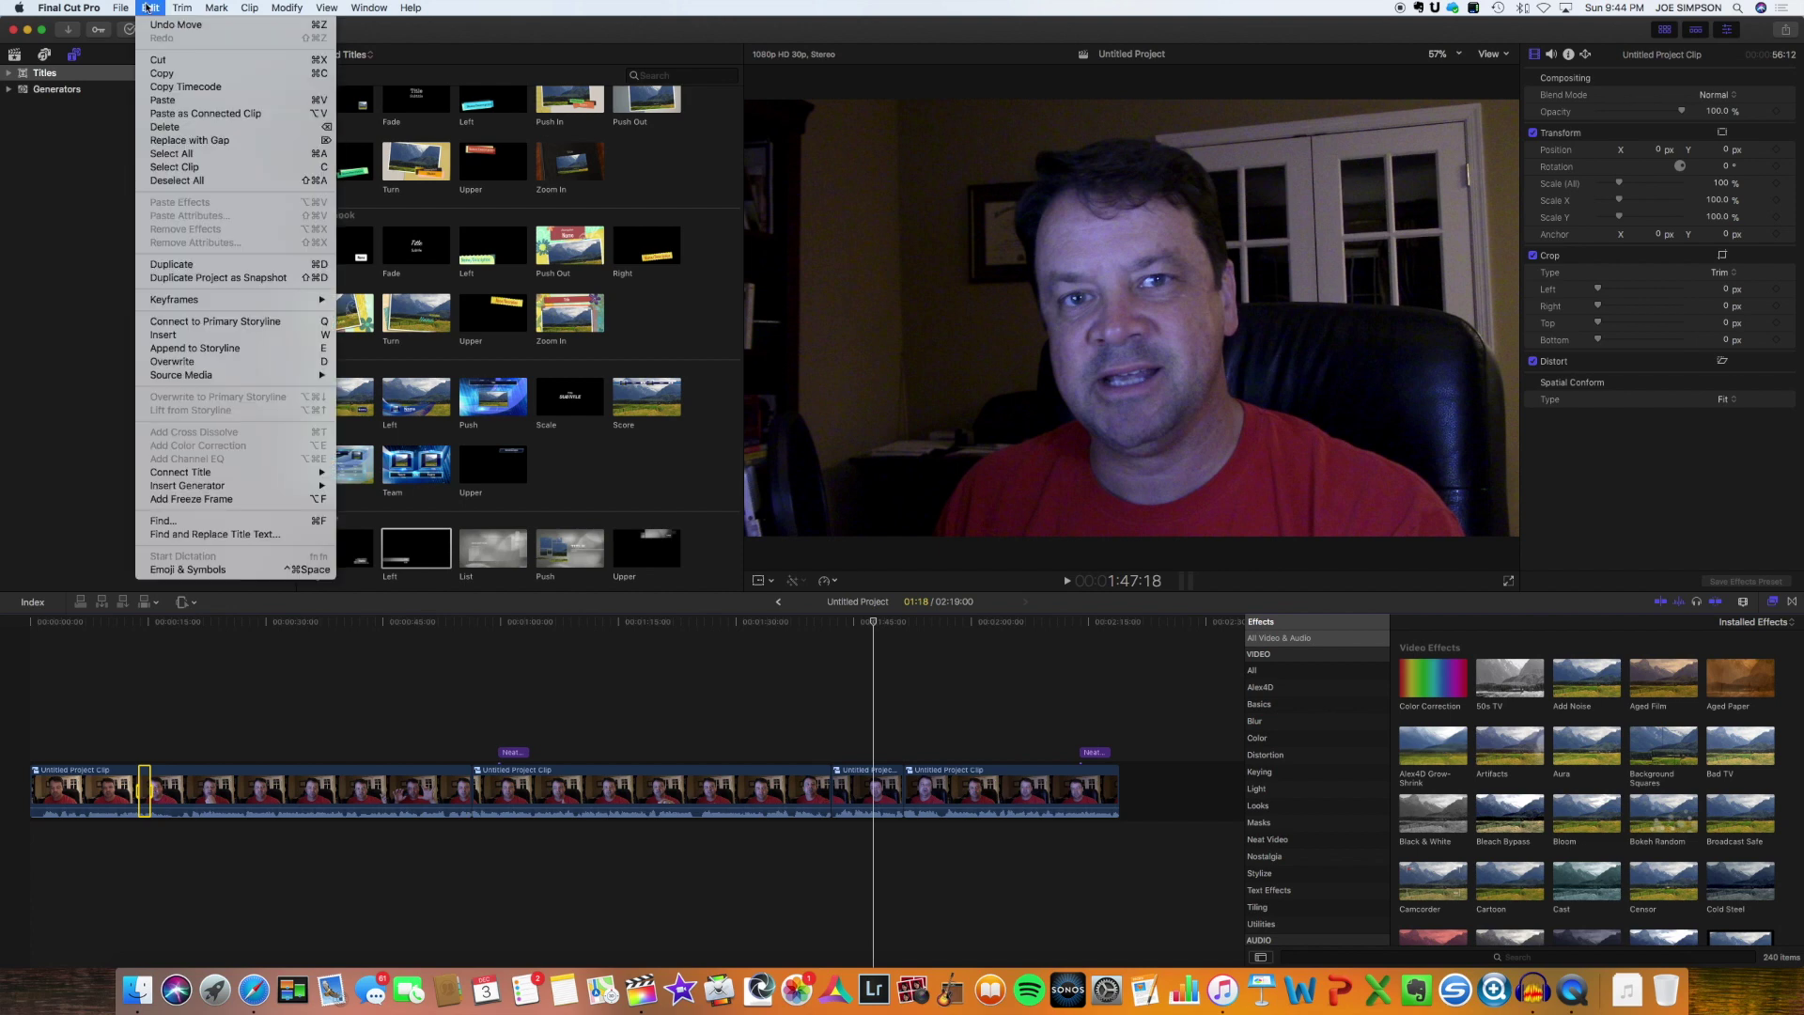
click(176, 100)
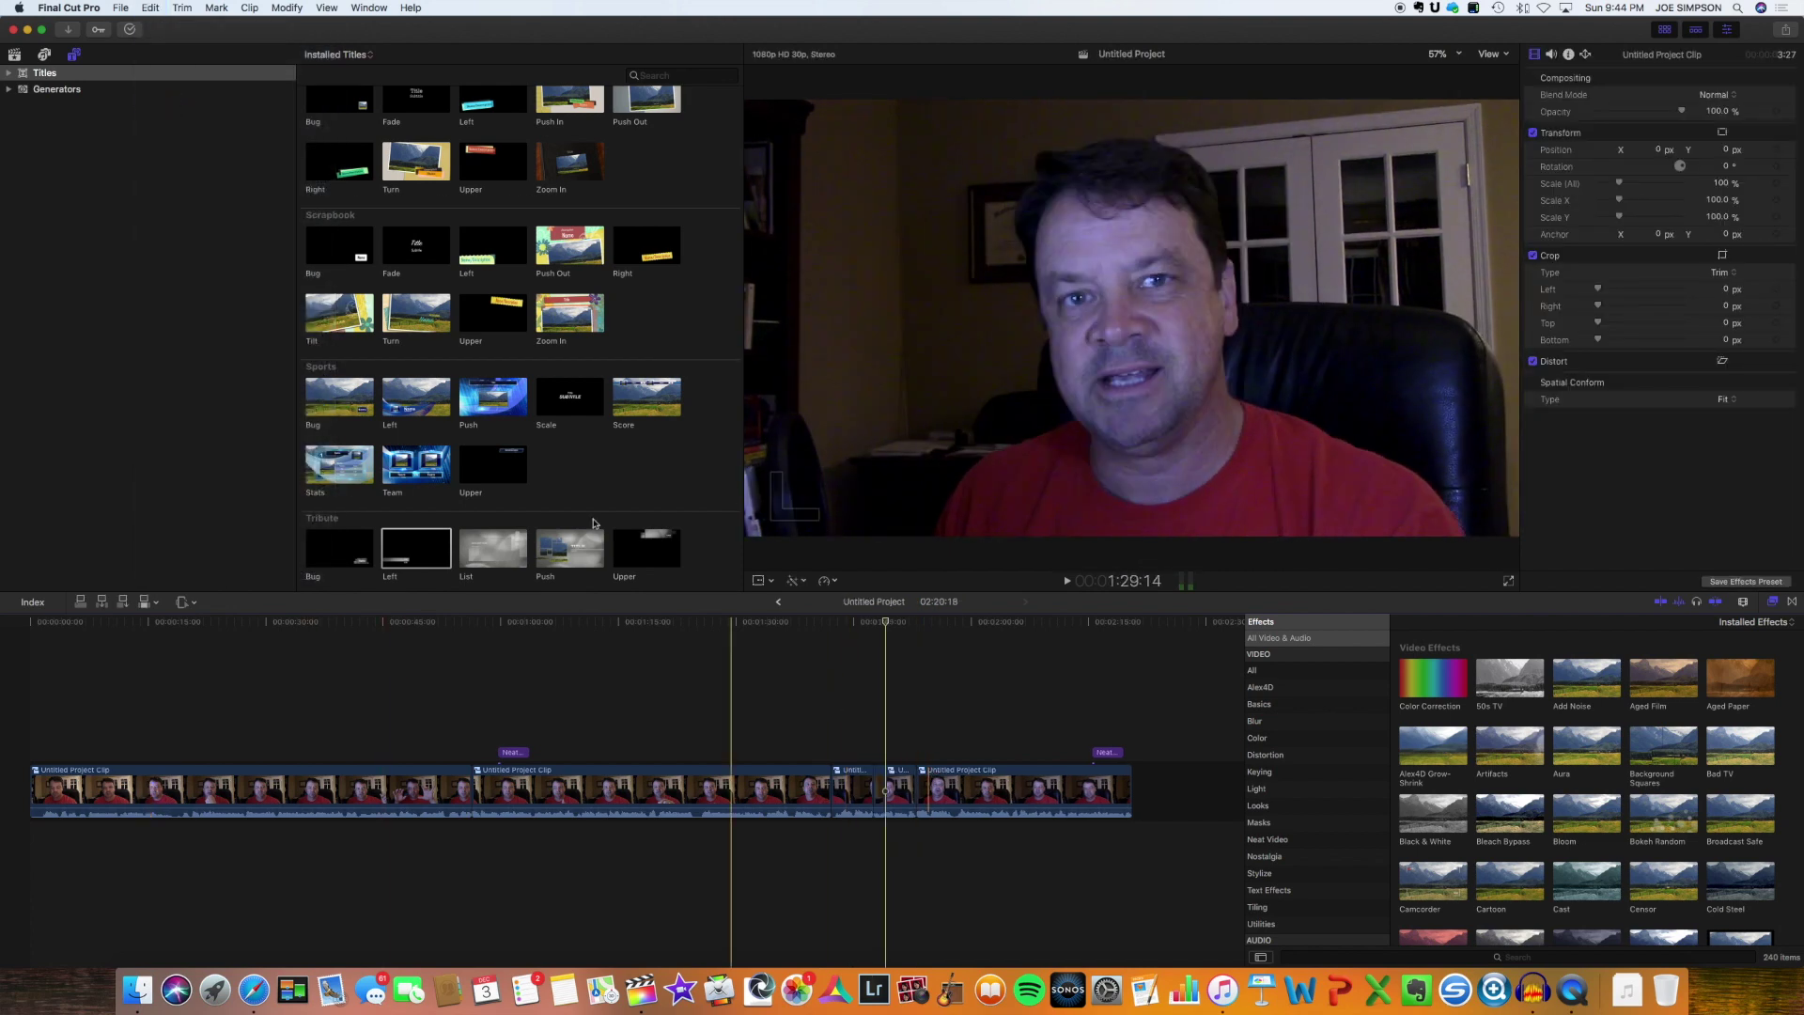
click(152, 10)
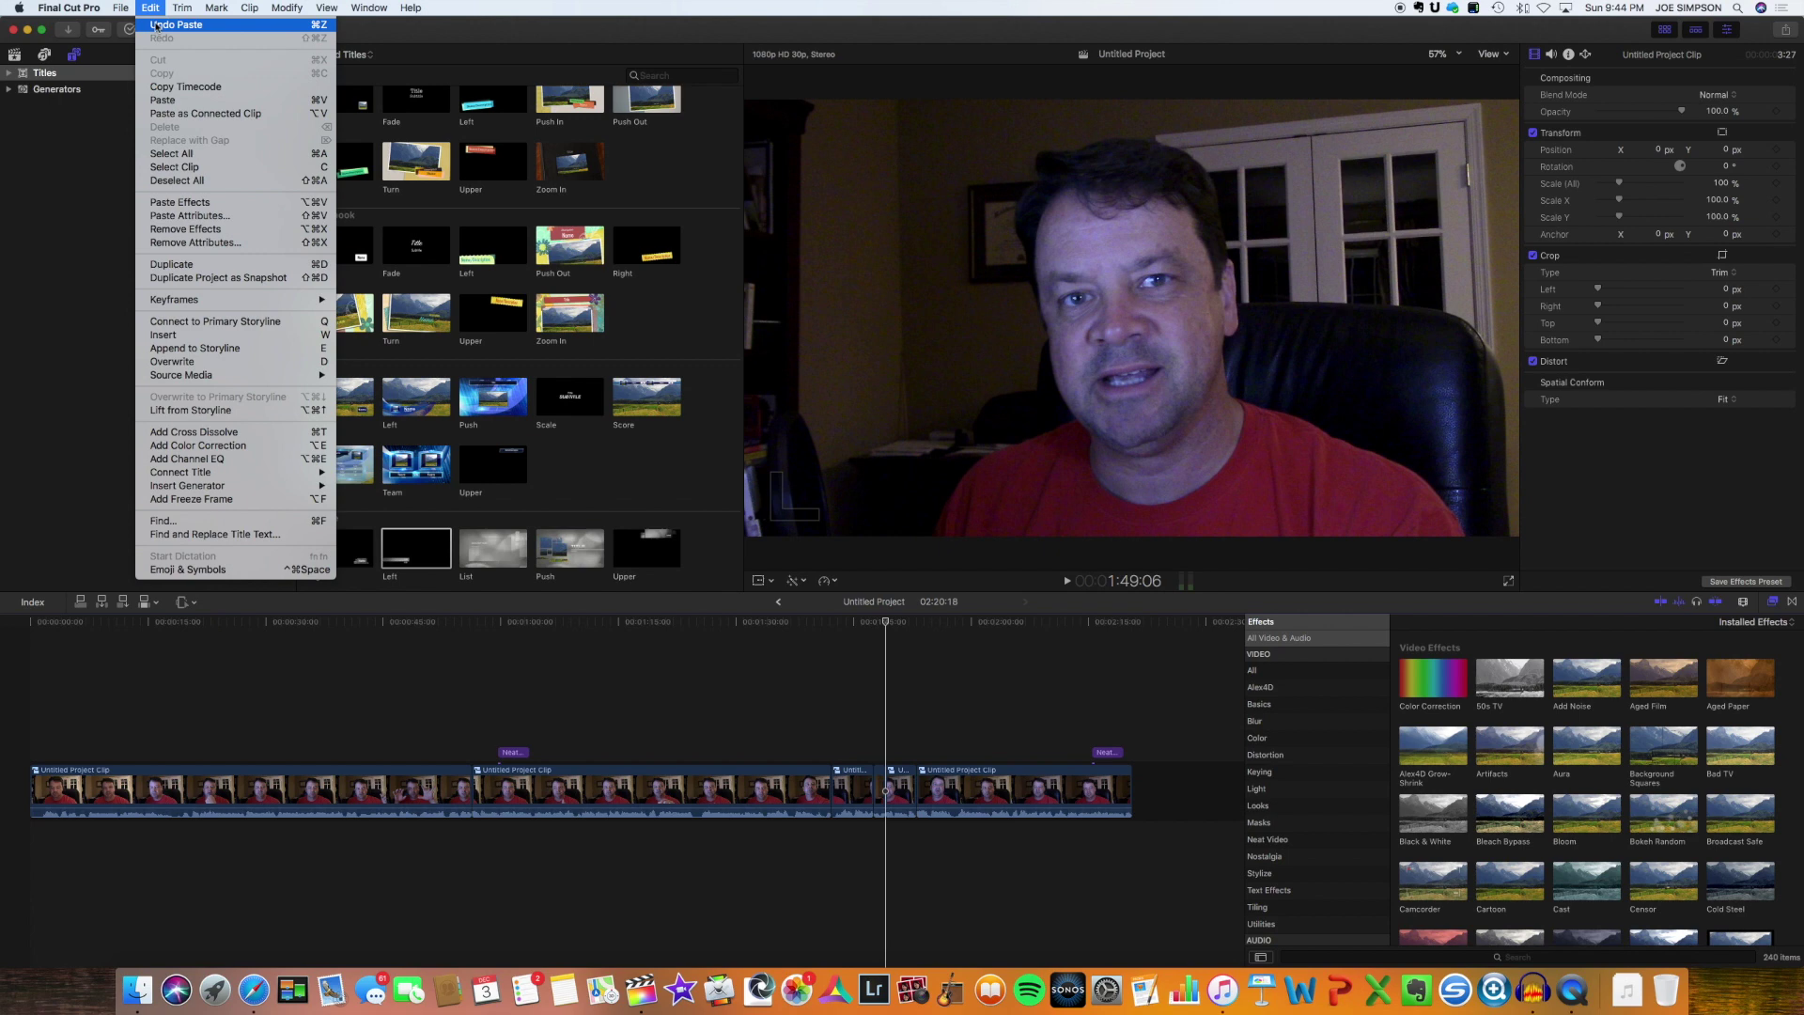
click(157, 25)
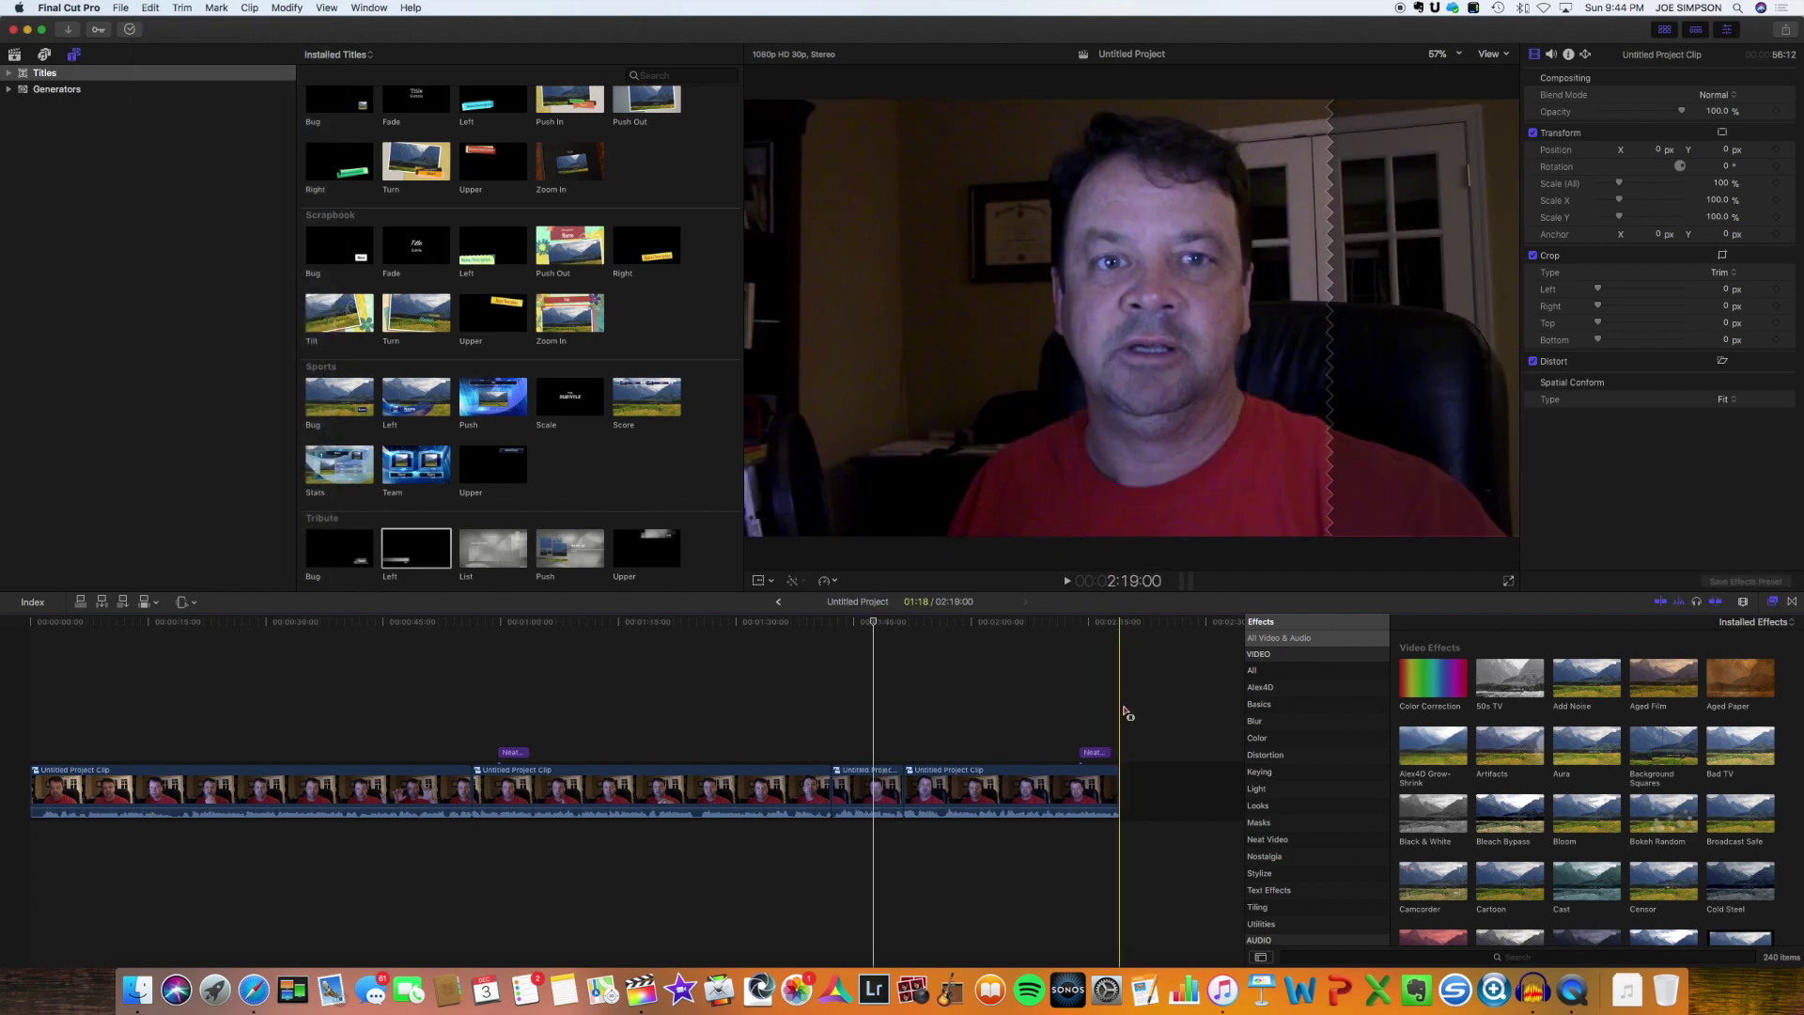
Step: Paste two copies of the webcam footage at the end of the timeline
click(1128, 714)
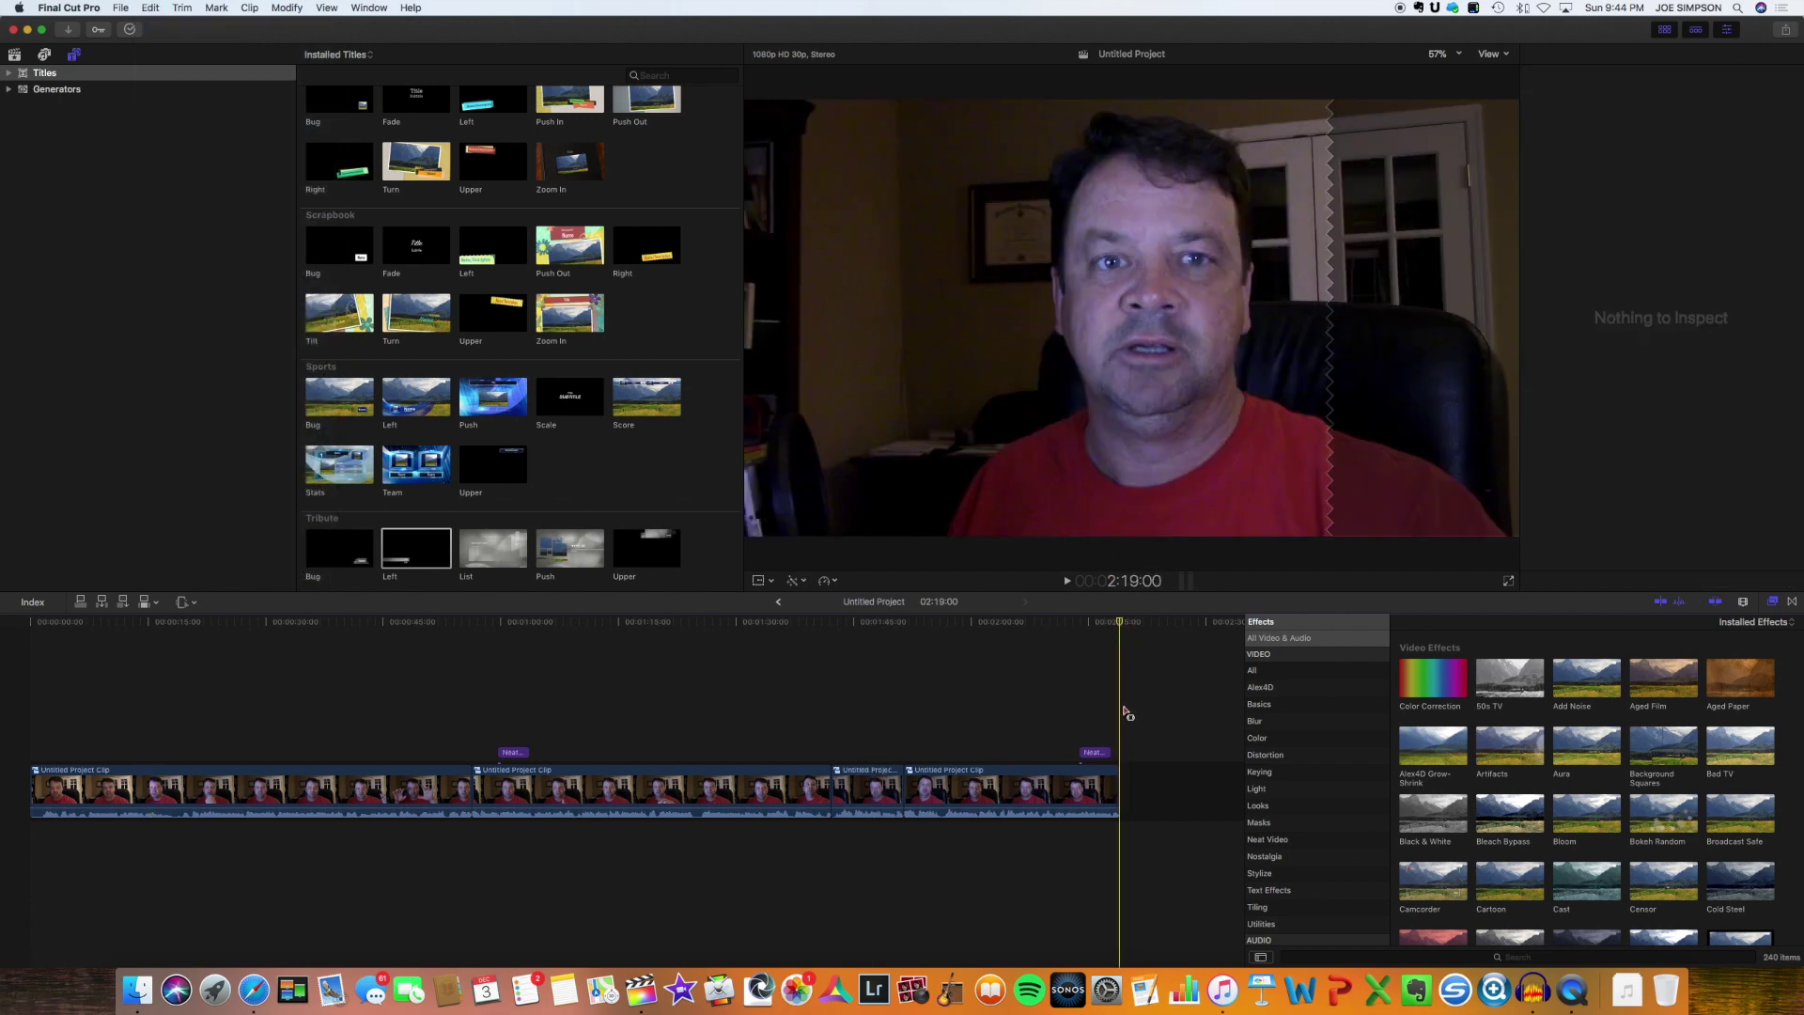
click(150, 8)
click(183, 101)
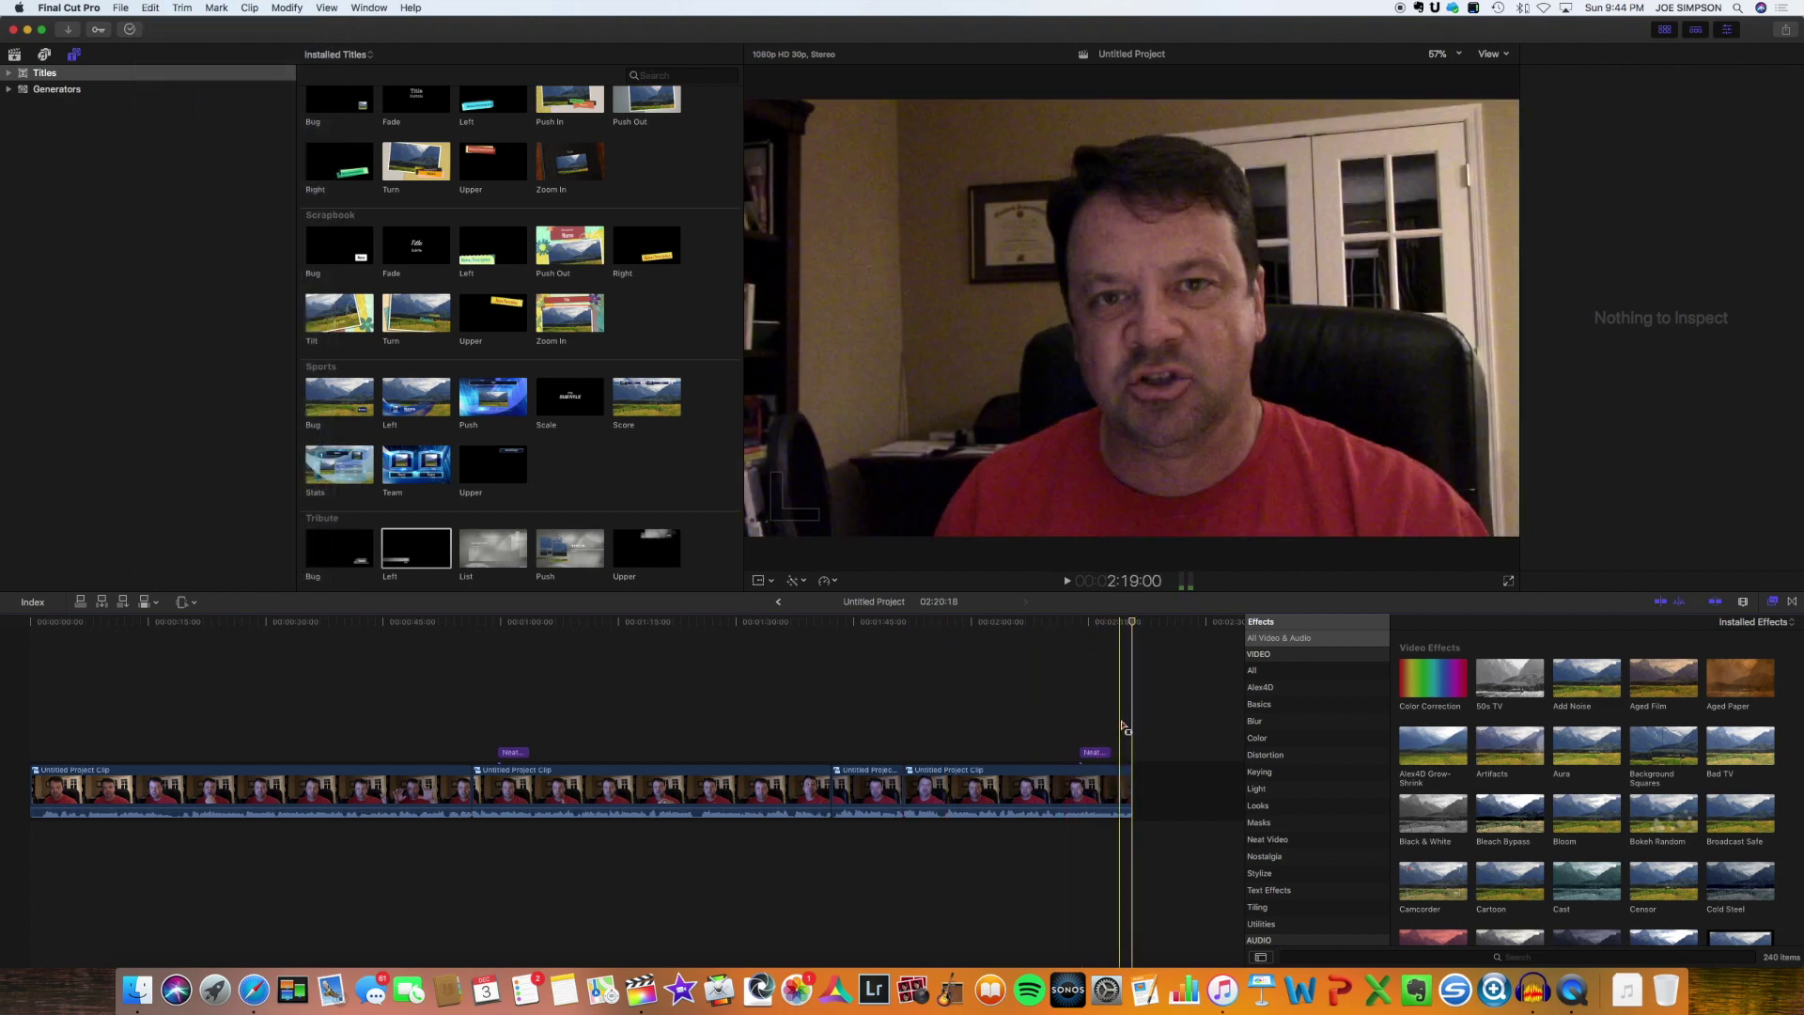
click(150, 10)
click(178, 100)
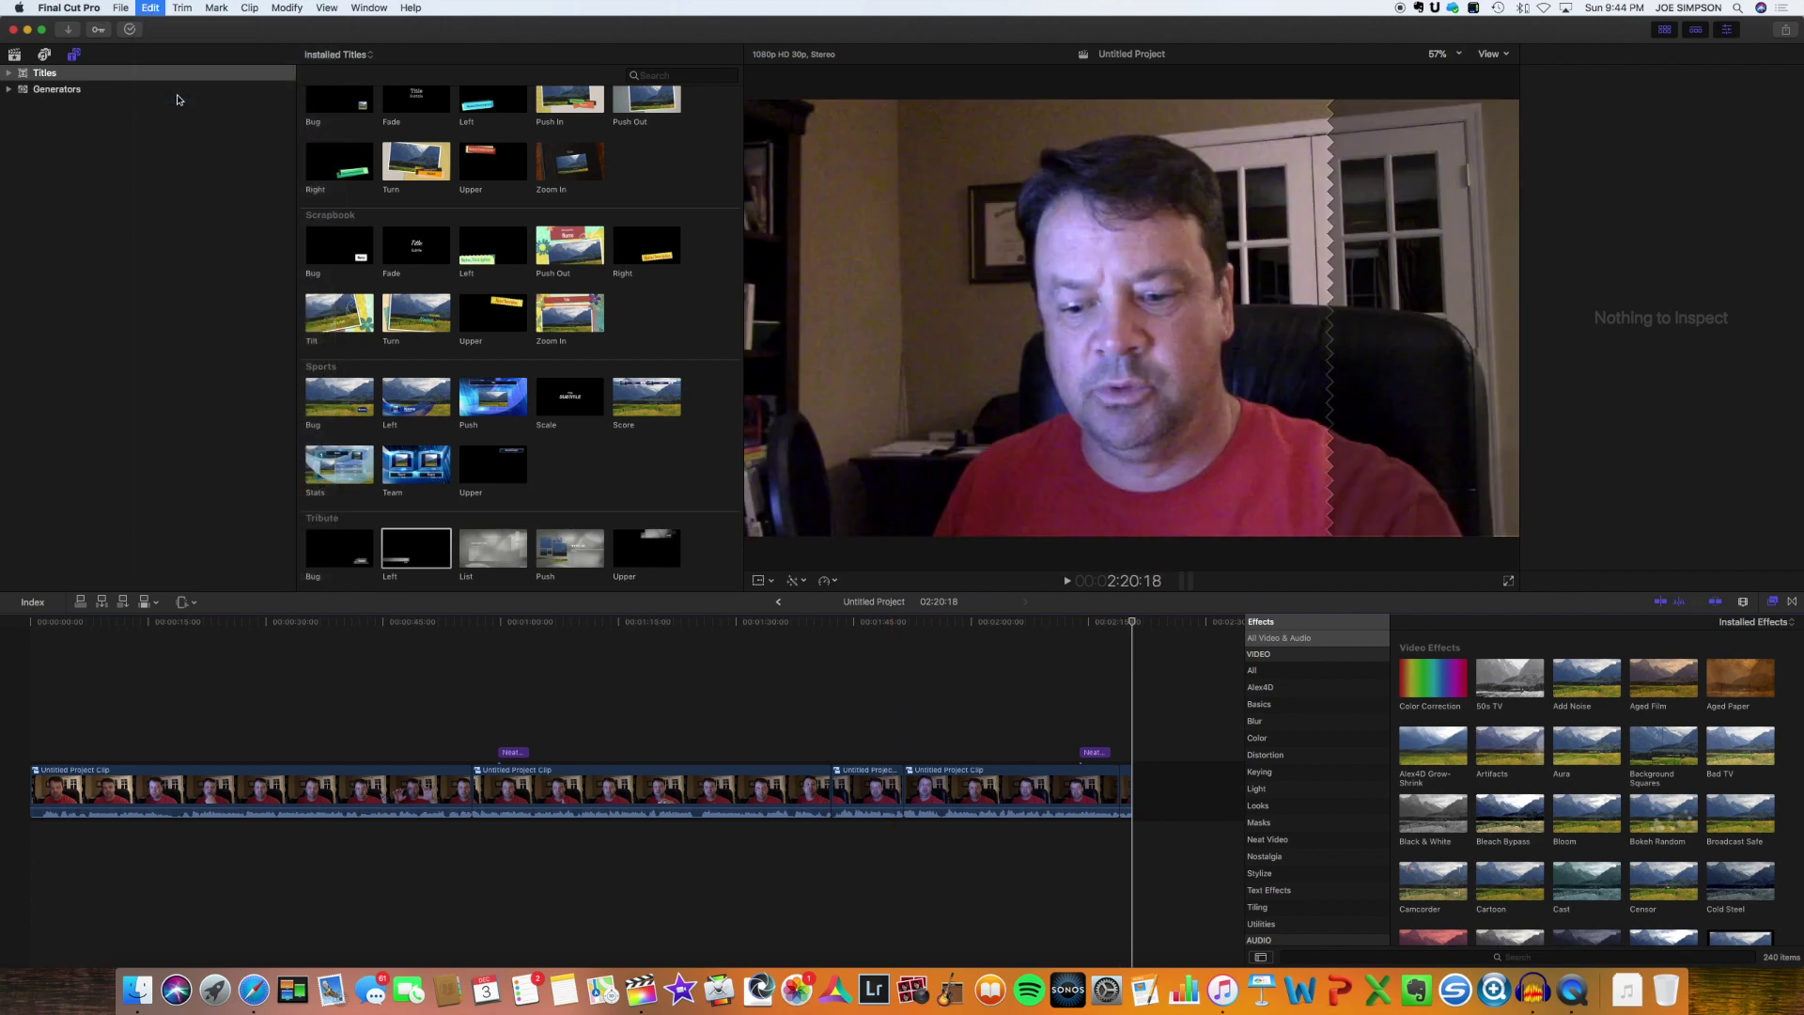
Step: Zoom the timeline in around its end to see the appended copies
scroll(1130, 694, right, 3)
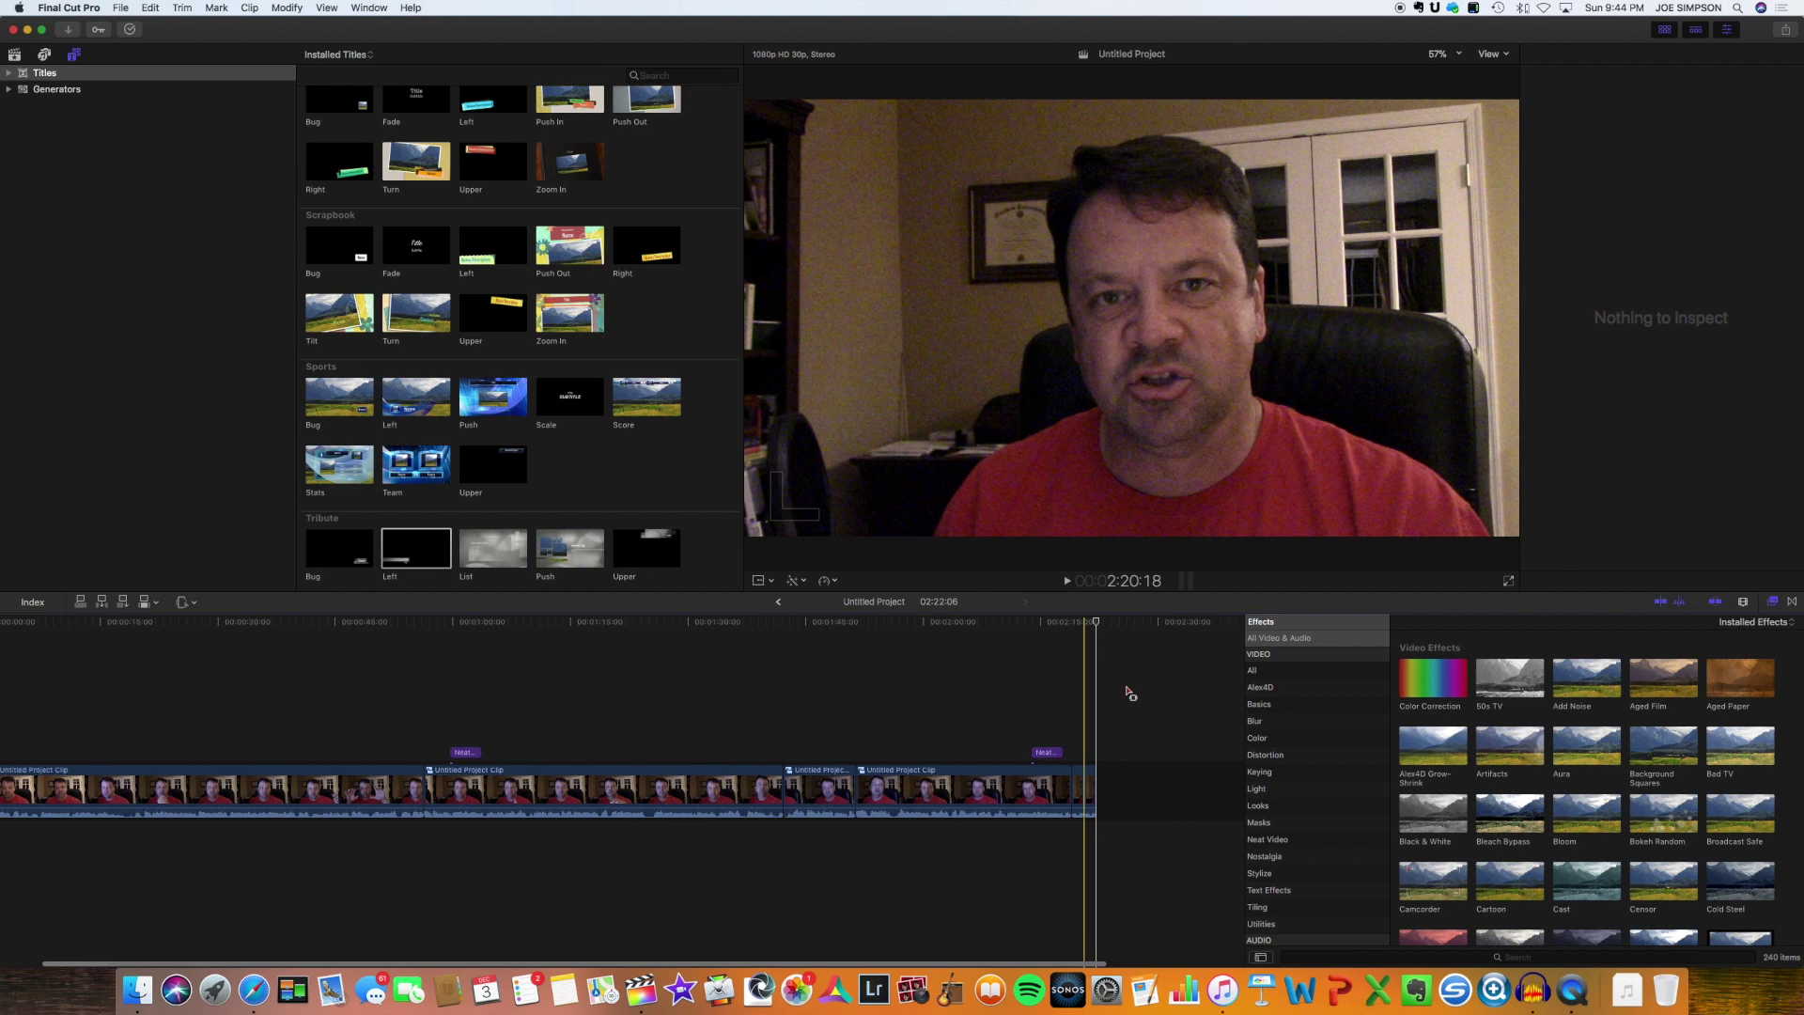
key(z)
click(1077, 780)
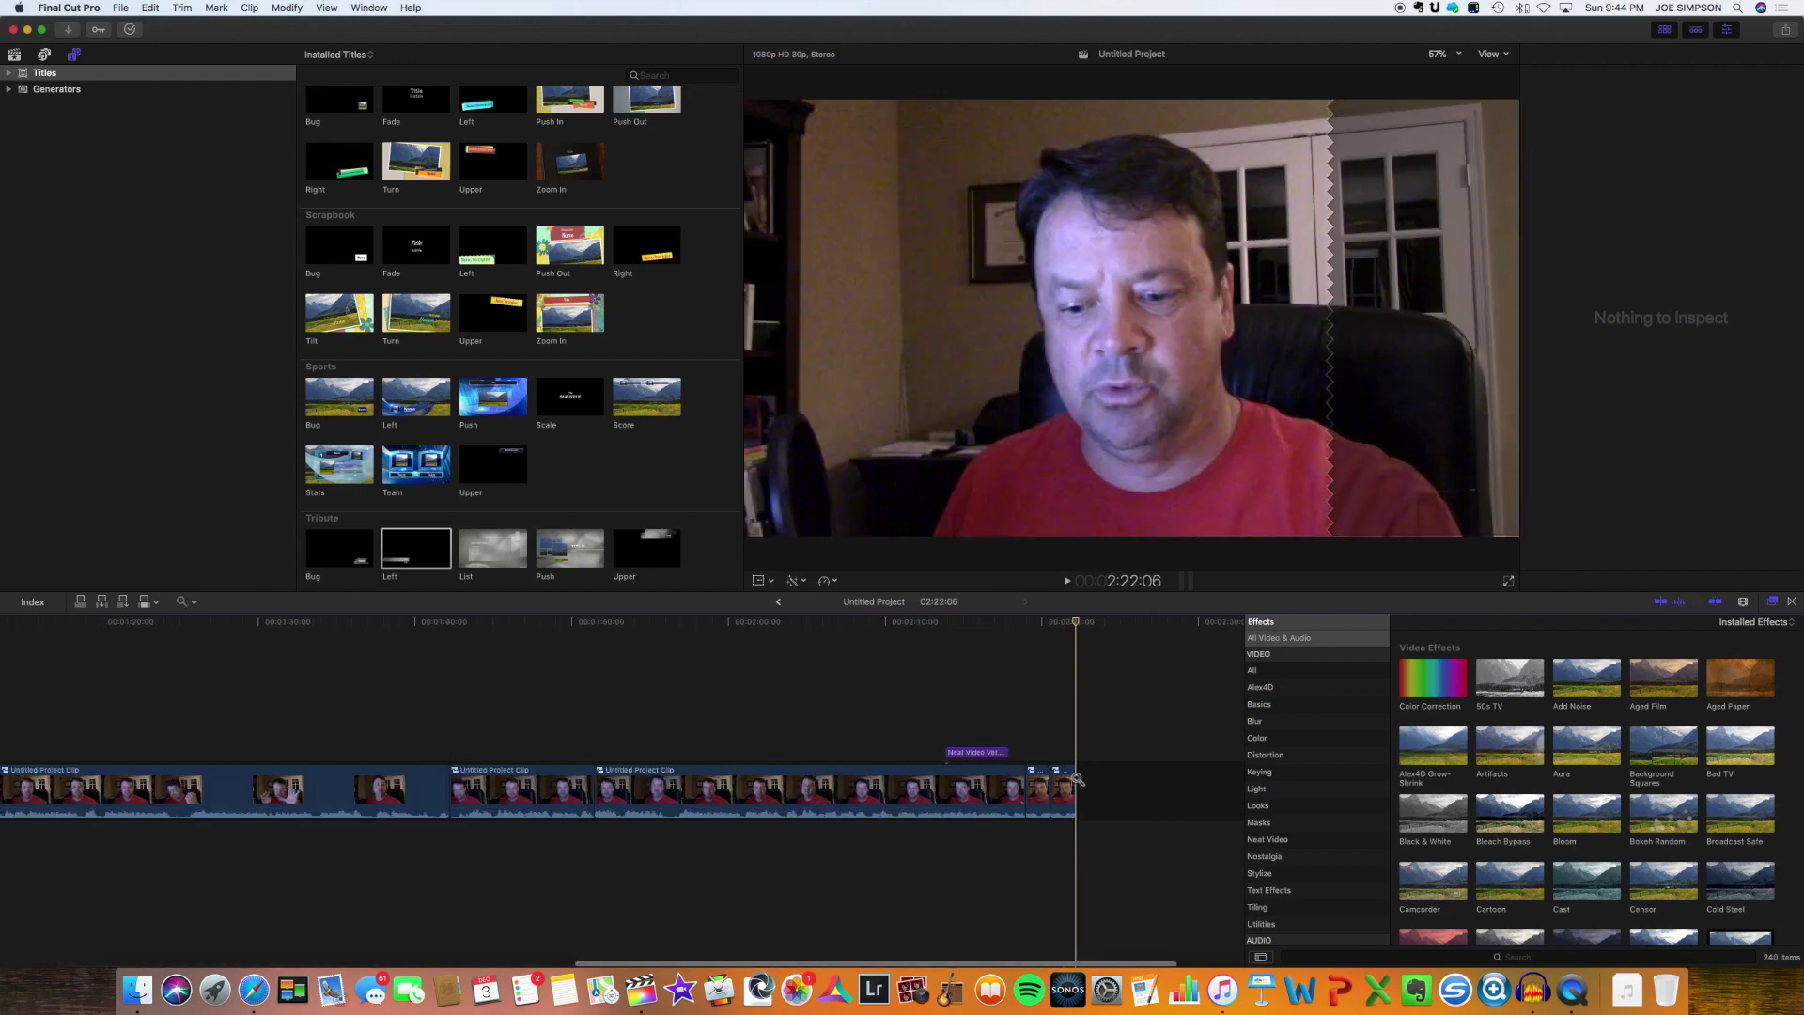
click(1077, 780)
click(1077, 780)
scroll(1019, 725, right, 2)
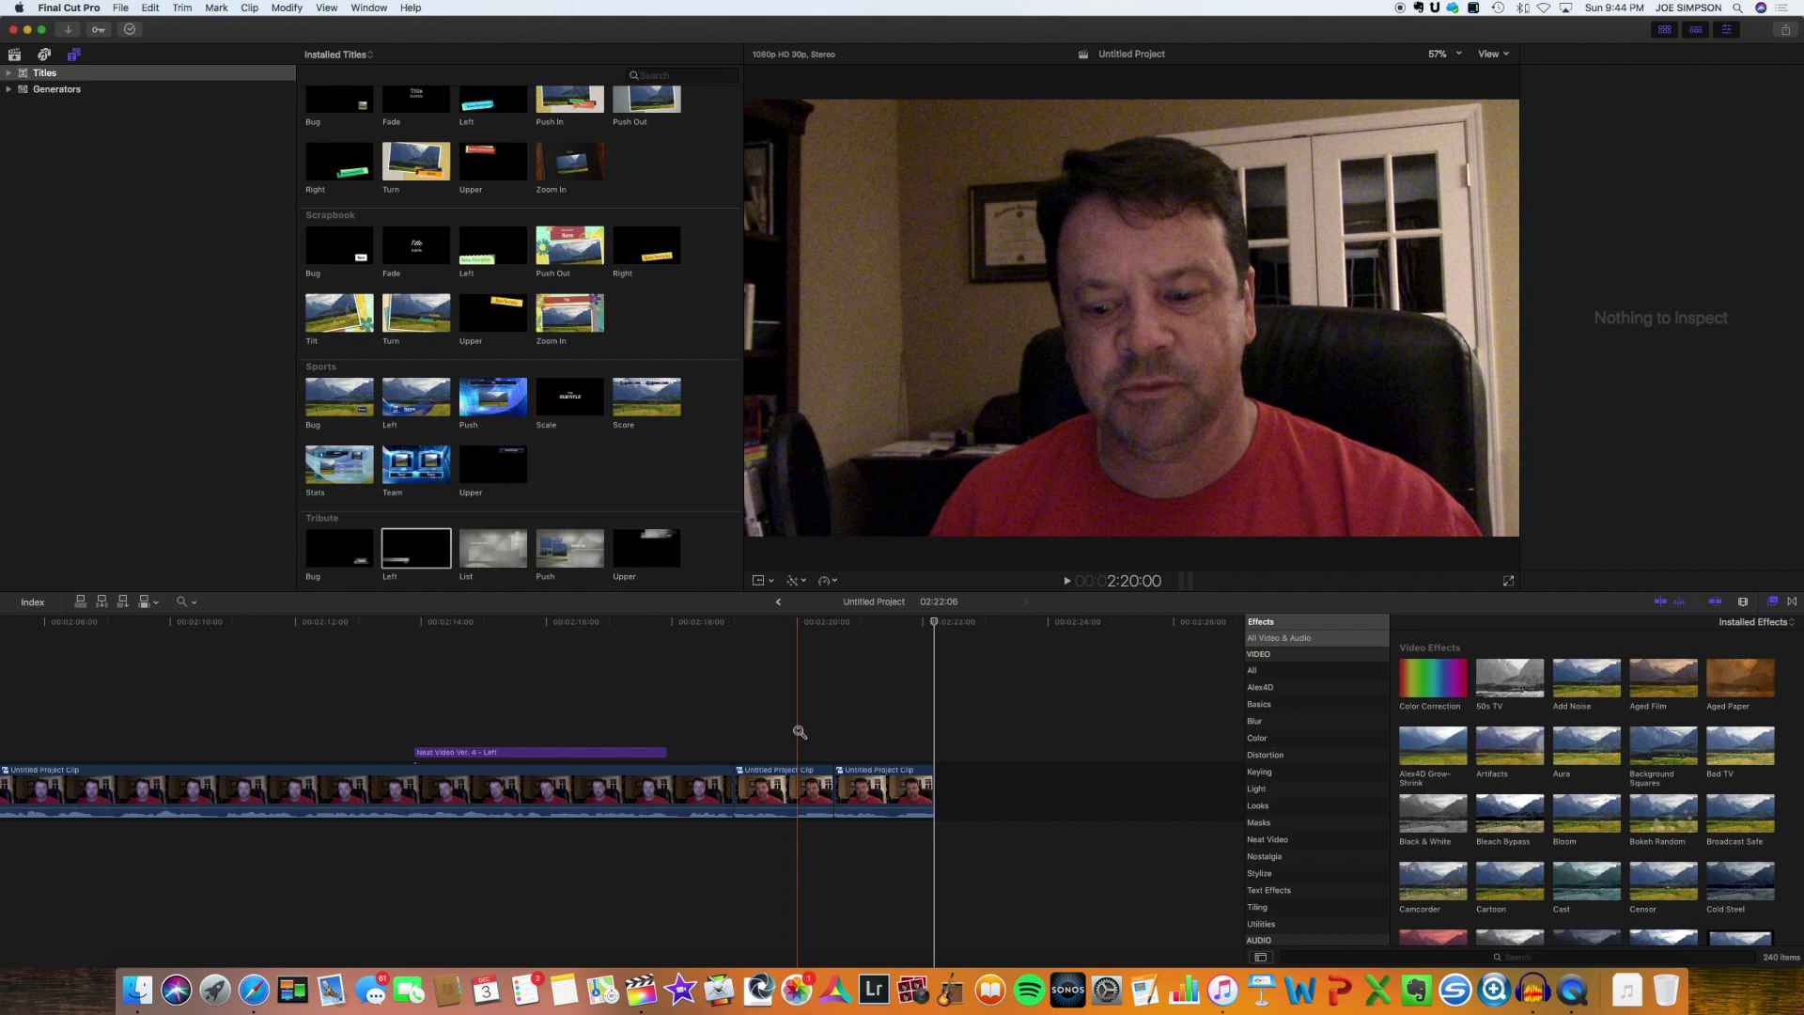
click(264, 968)
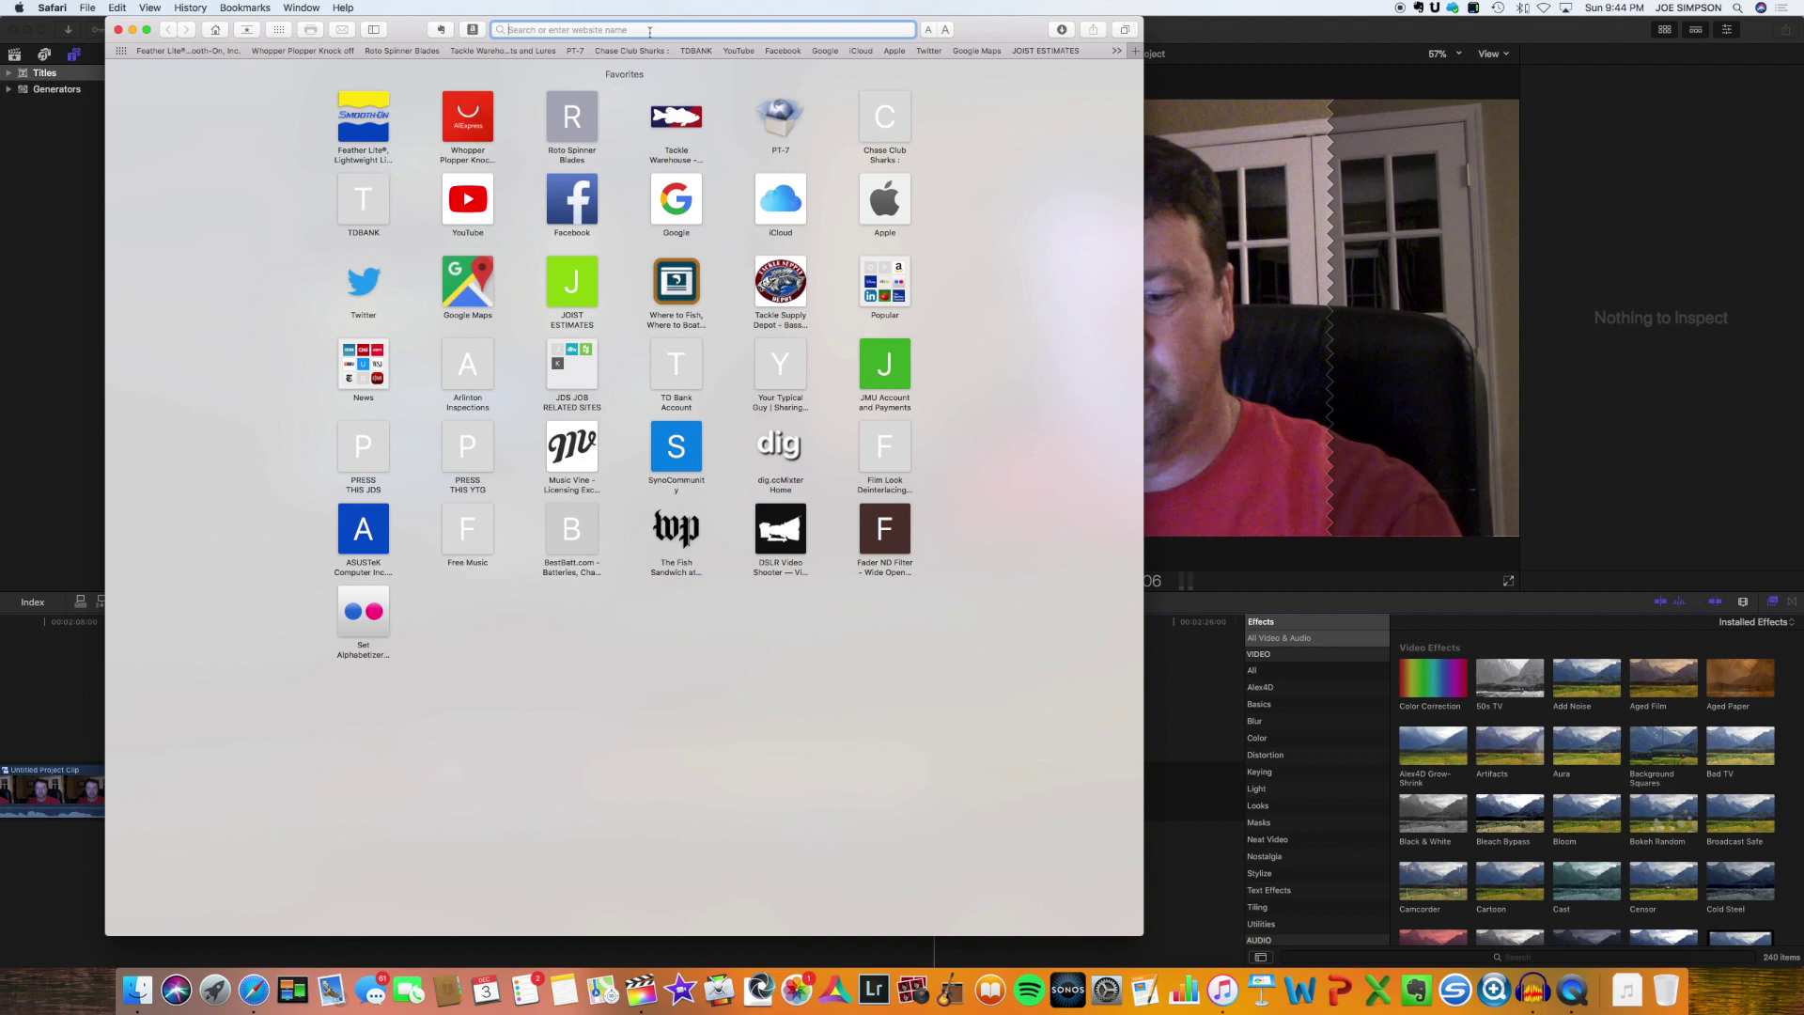
text(www.ne)
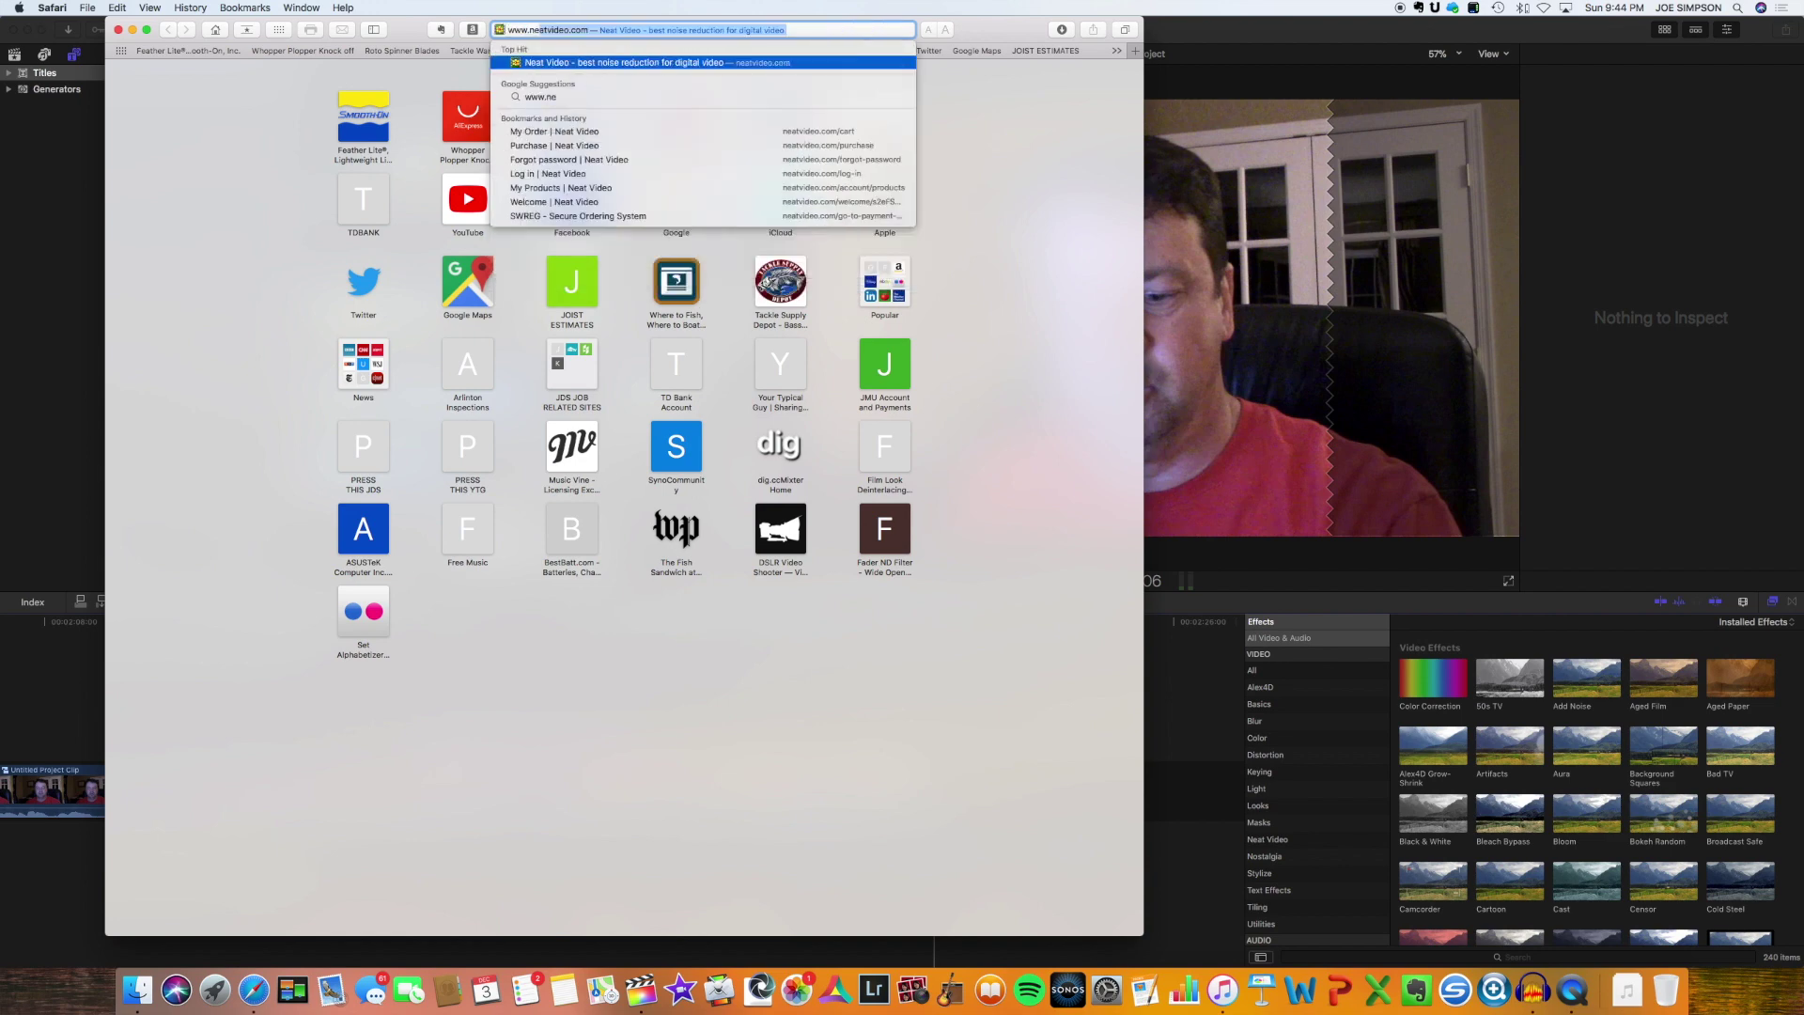
text(atvideo.co)
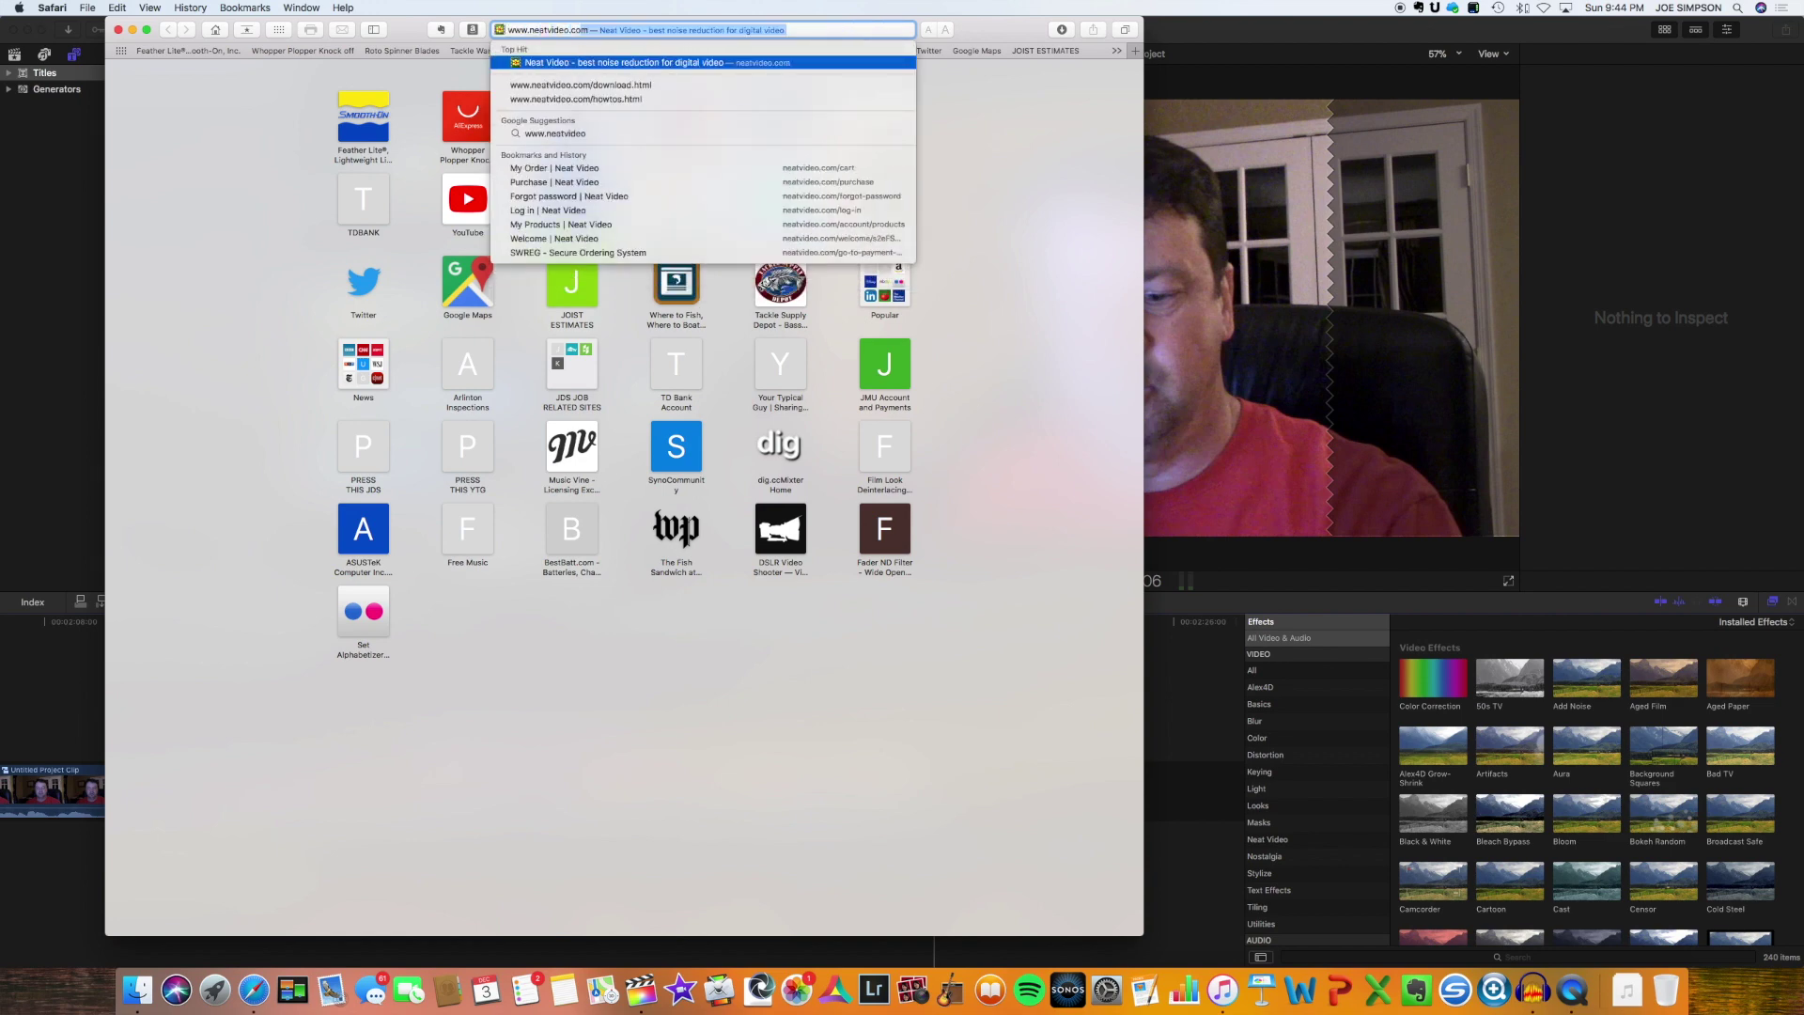
text(m)
key(Return)
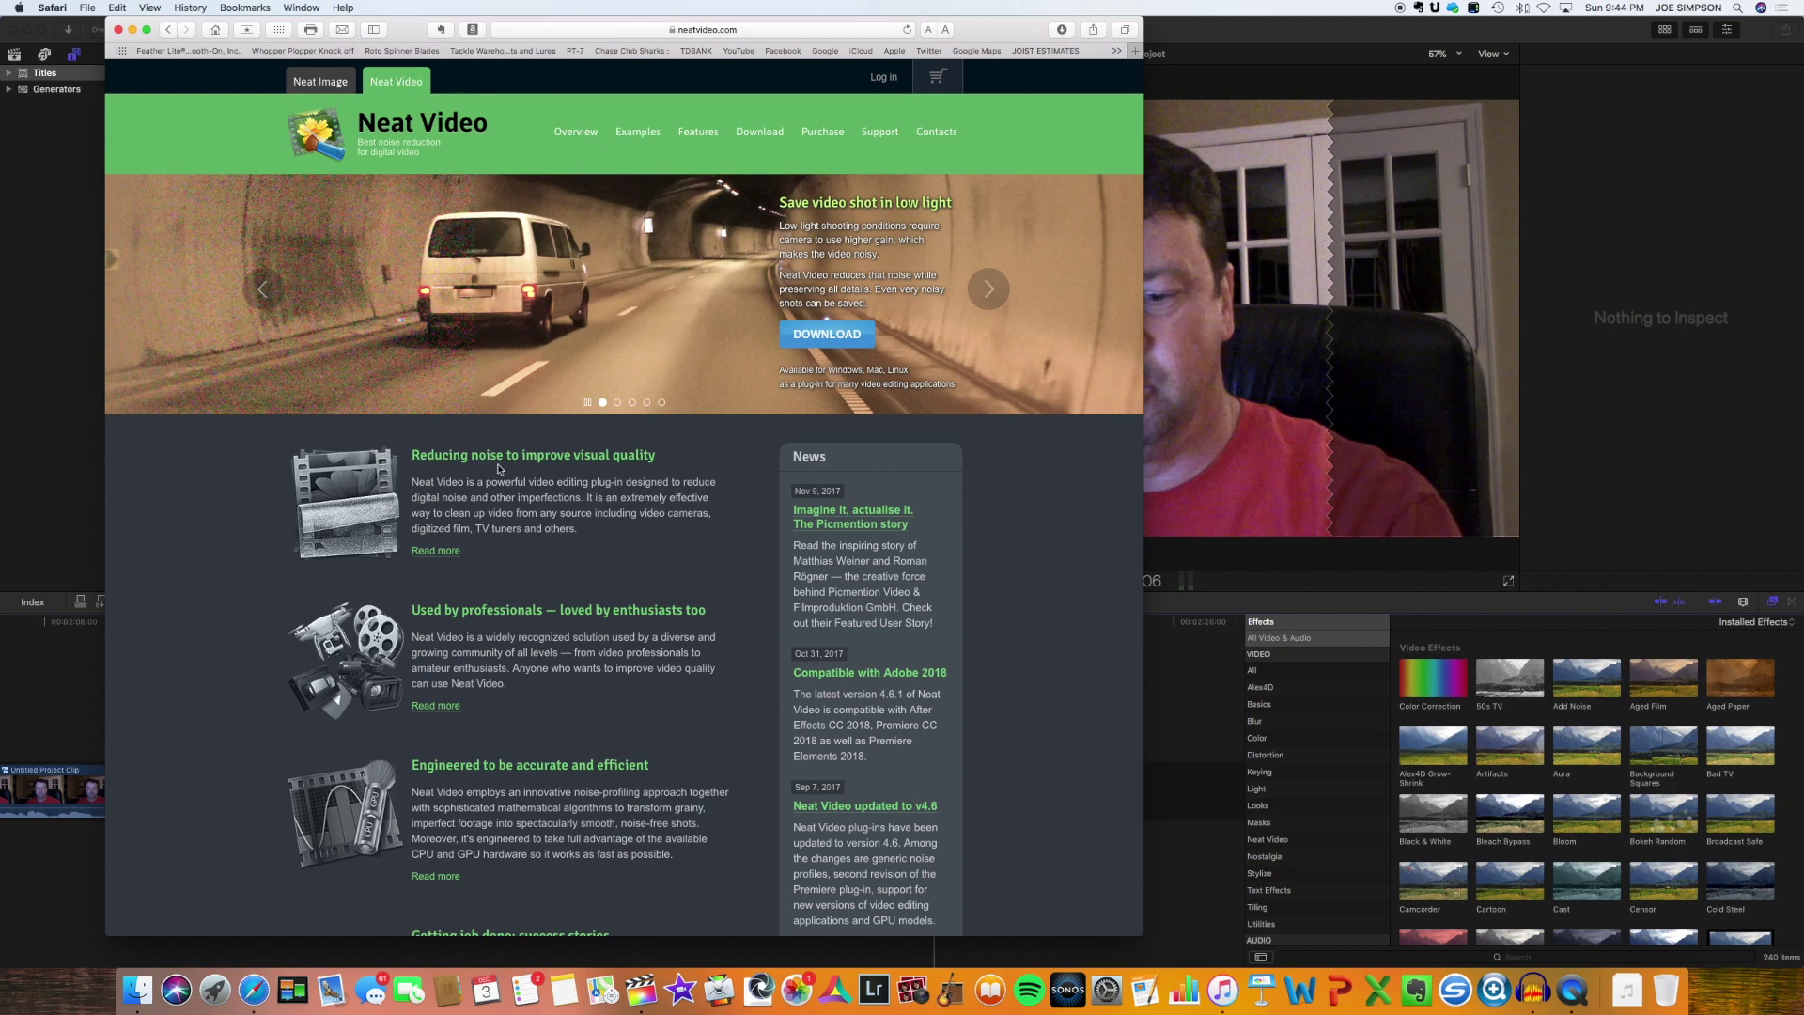
click(763, 132)
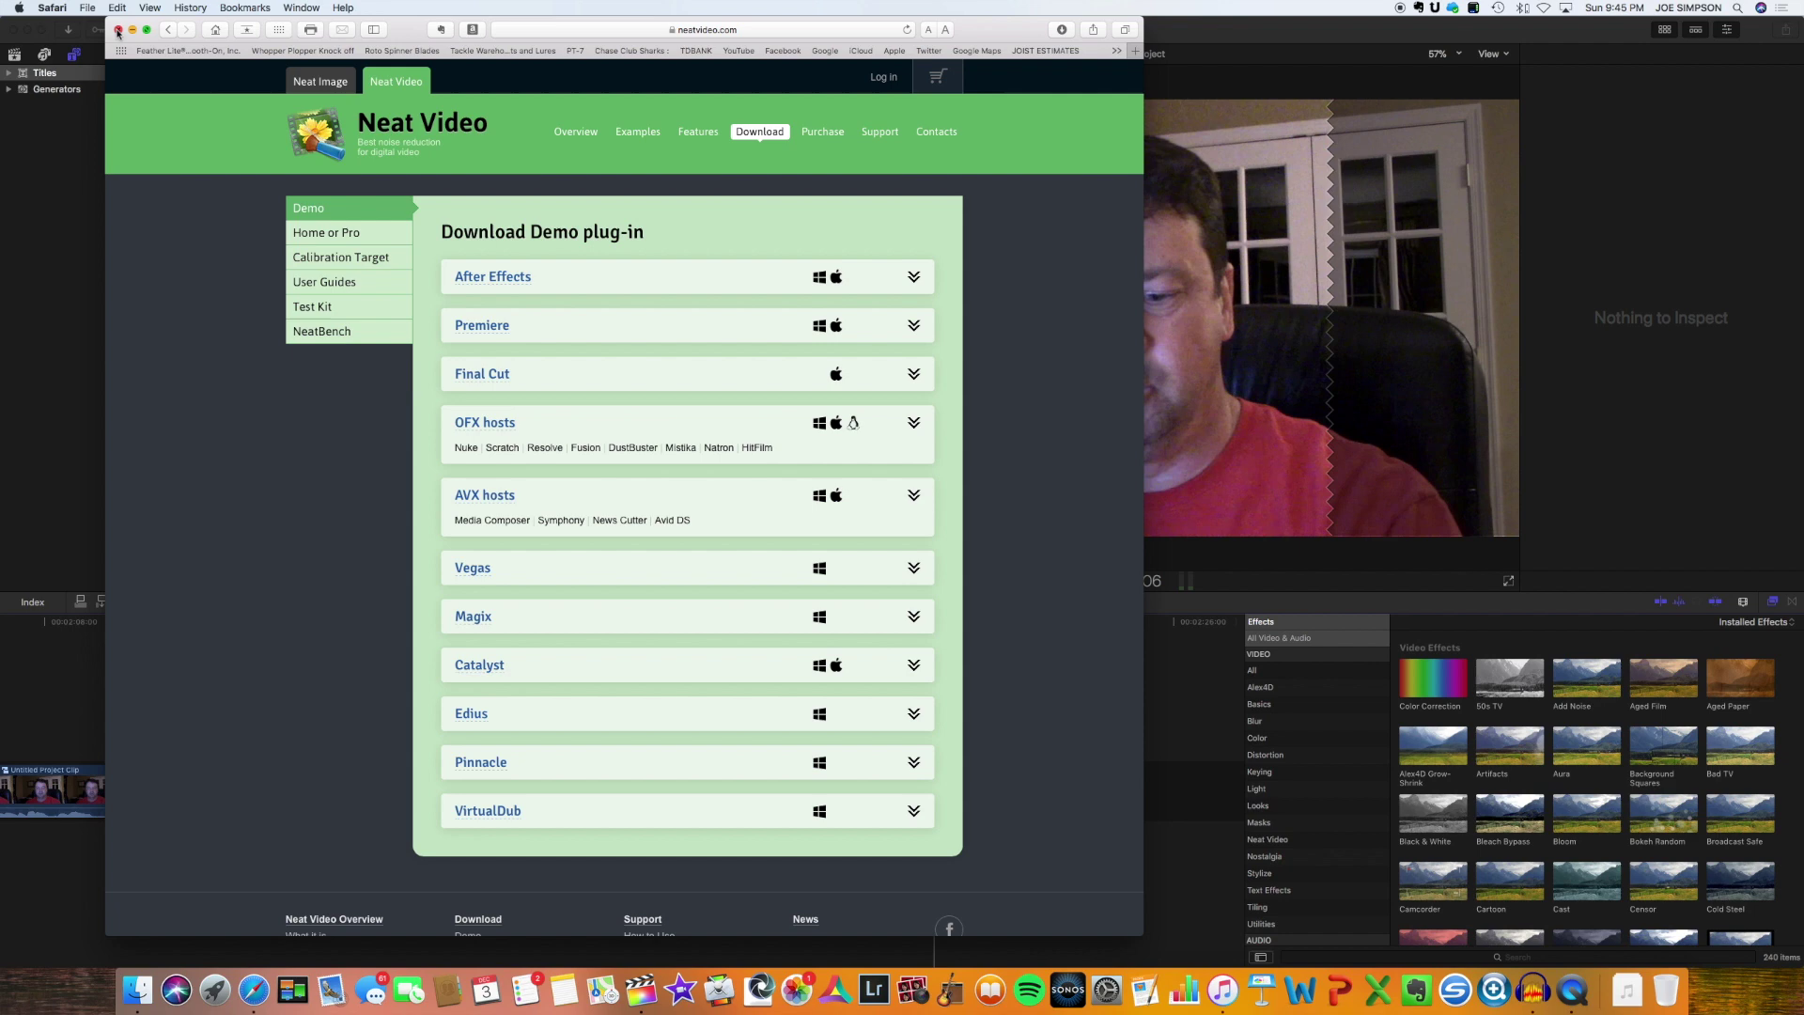
click(119, 30)
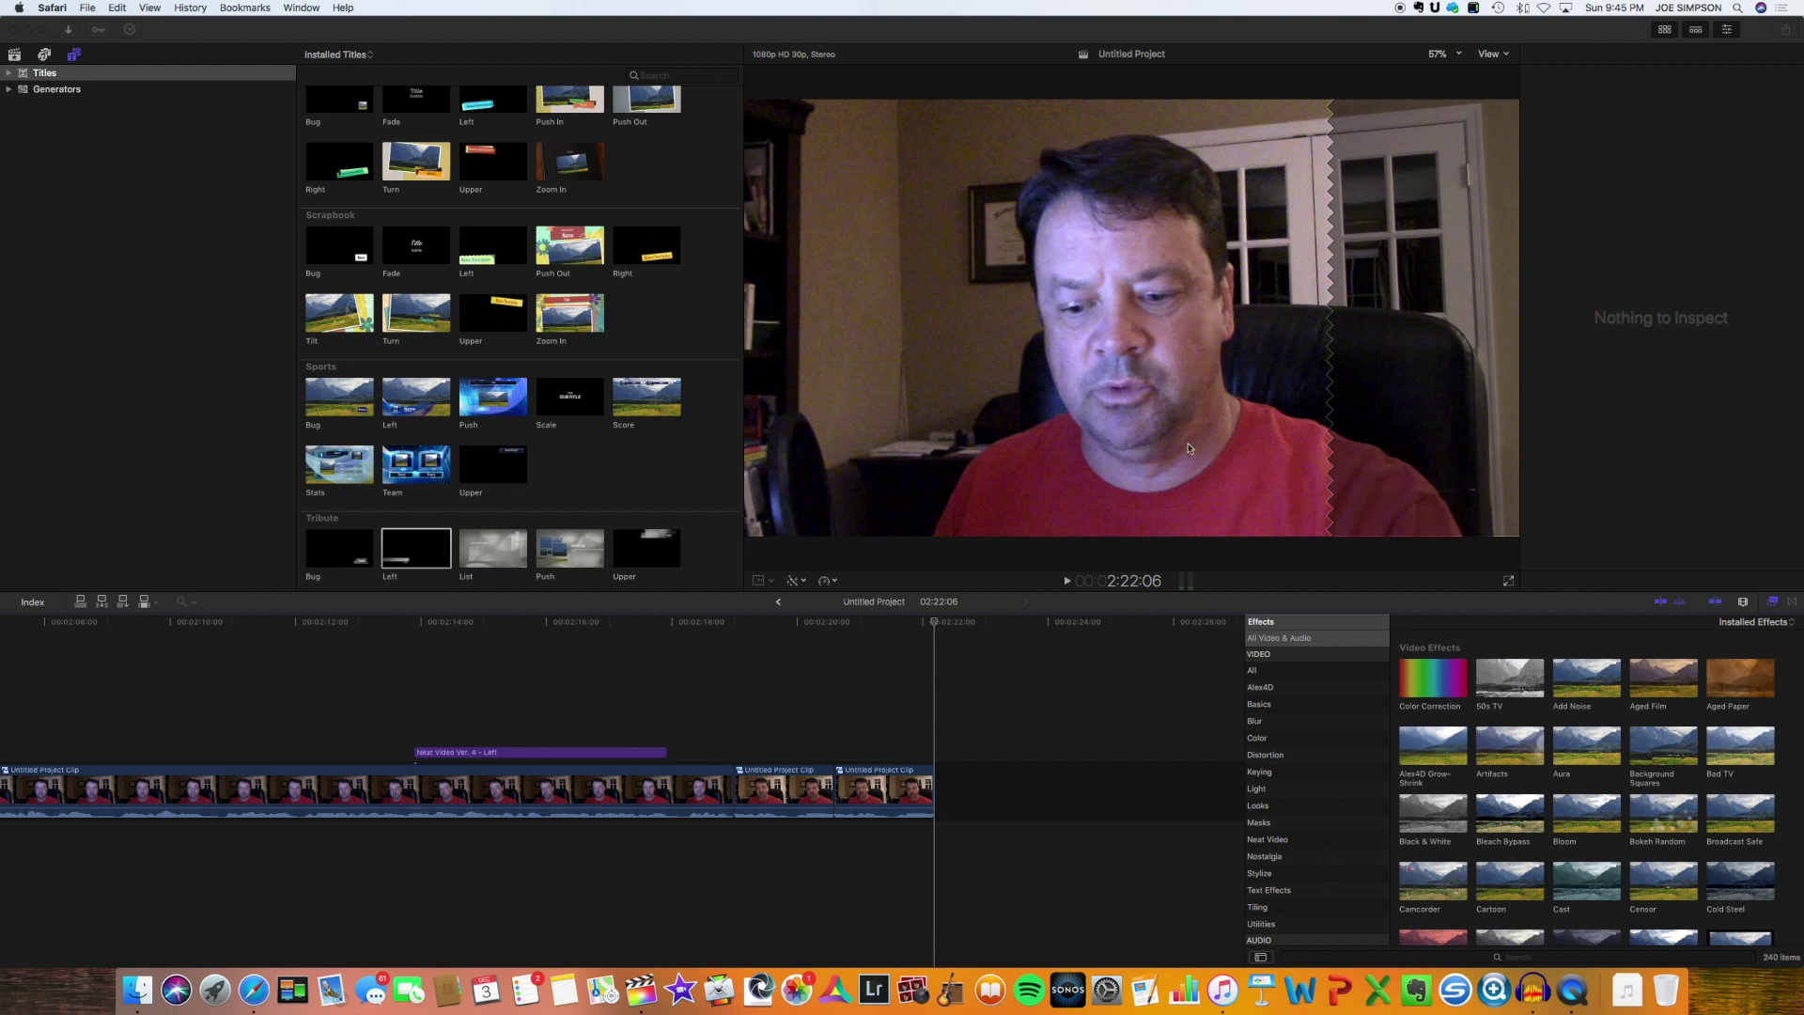
Step: Search the Effects browser for 'nois' and drop Reduce Noise v4 on the middle webcam clip
click(763, 717)
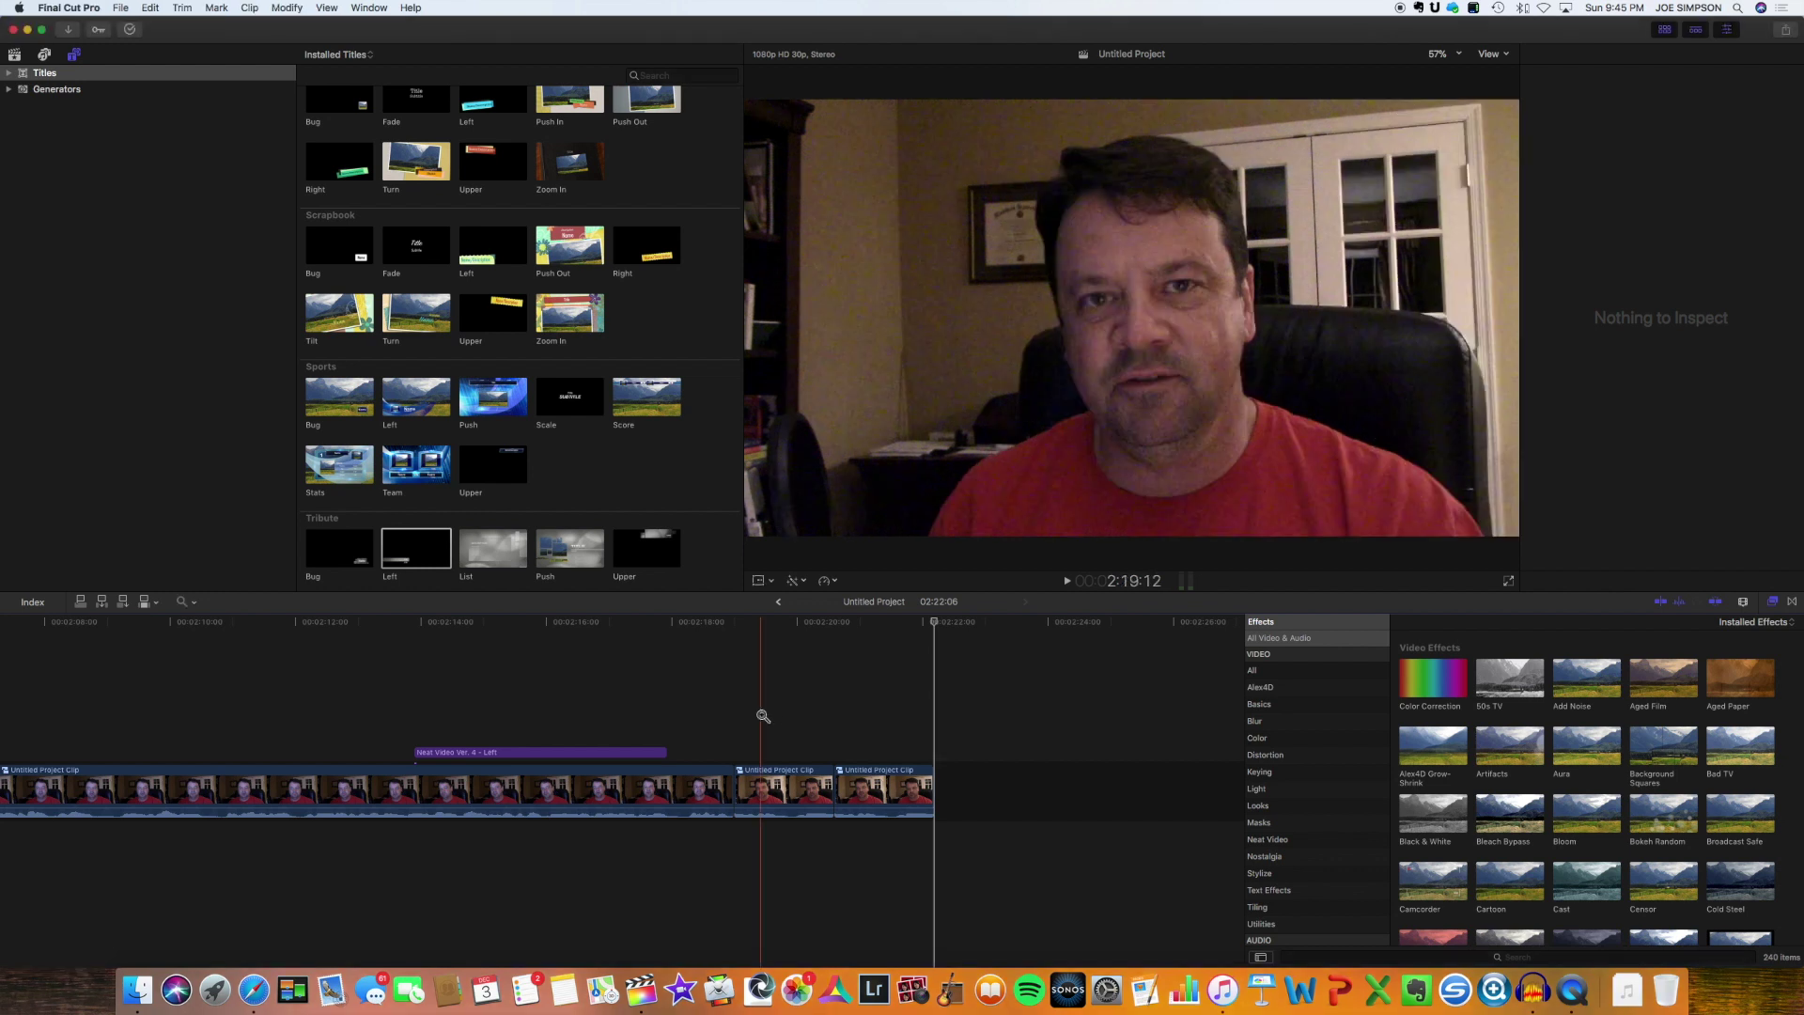
key(a)
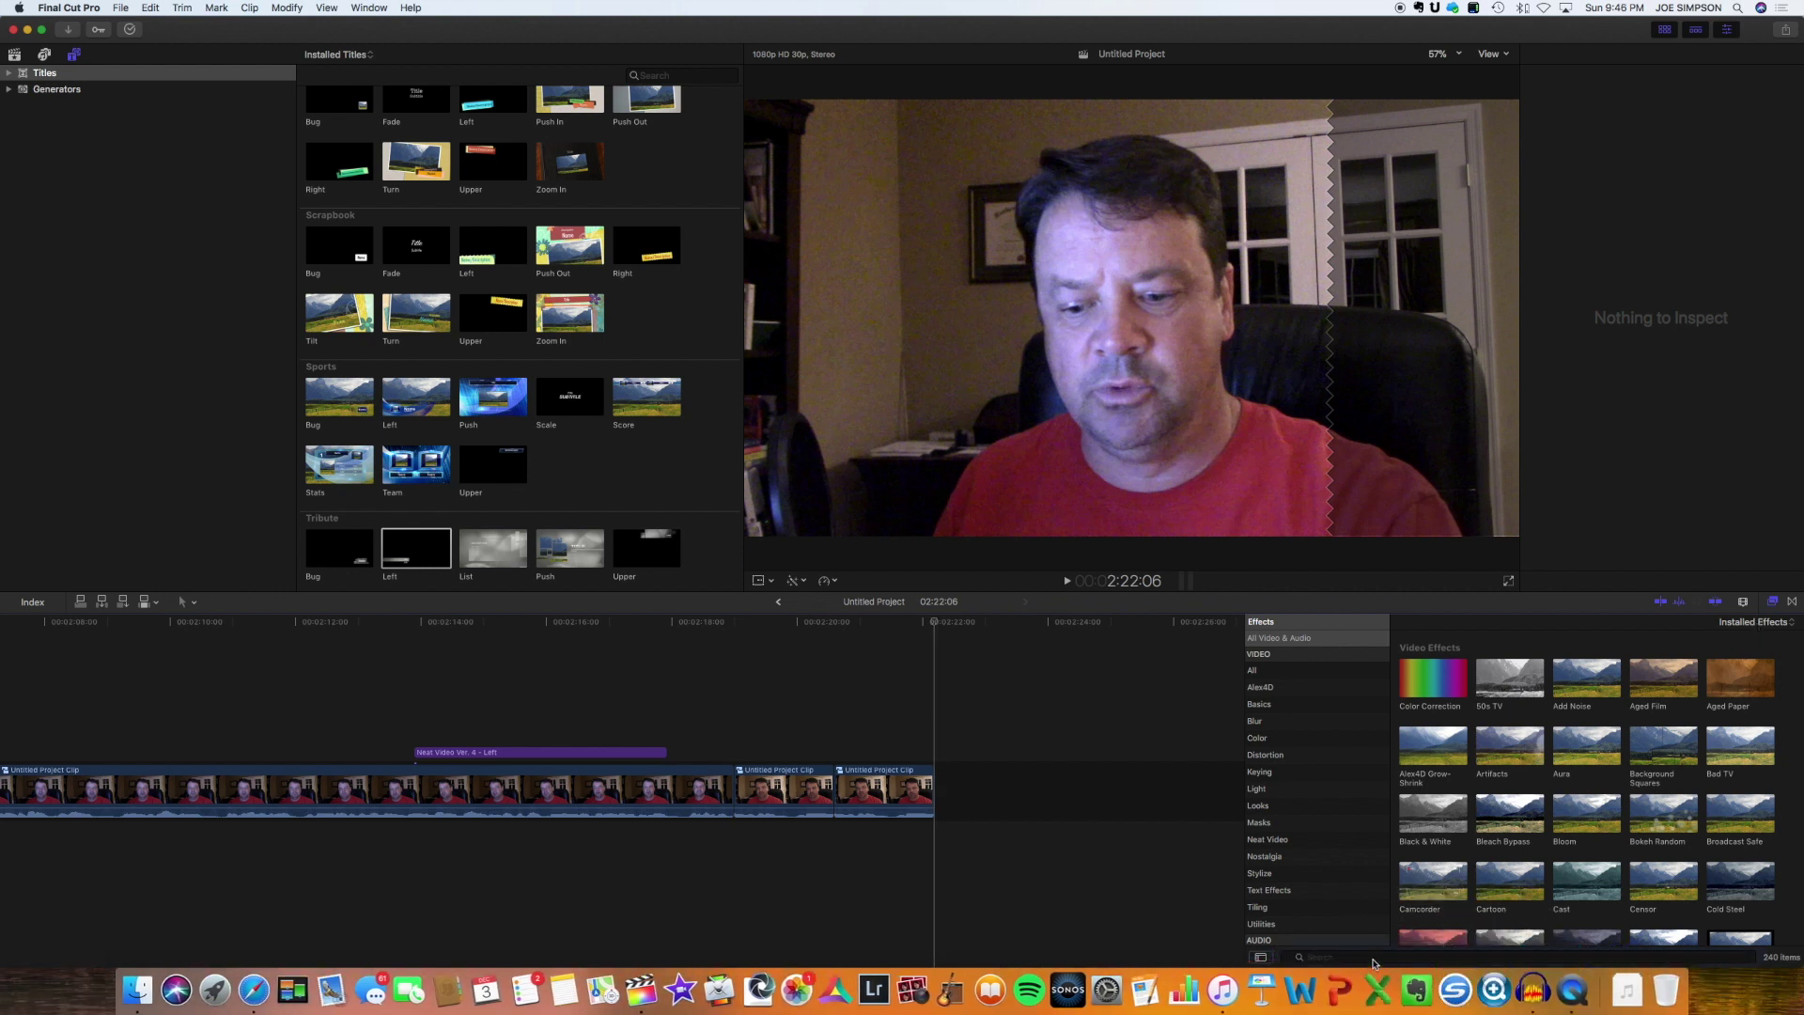
click(1373, 958)
text(nois)
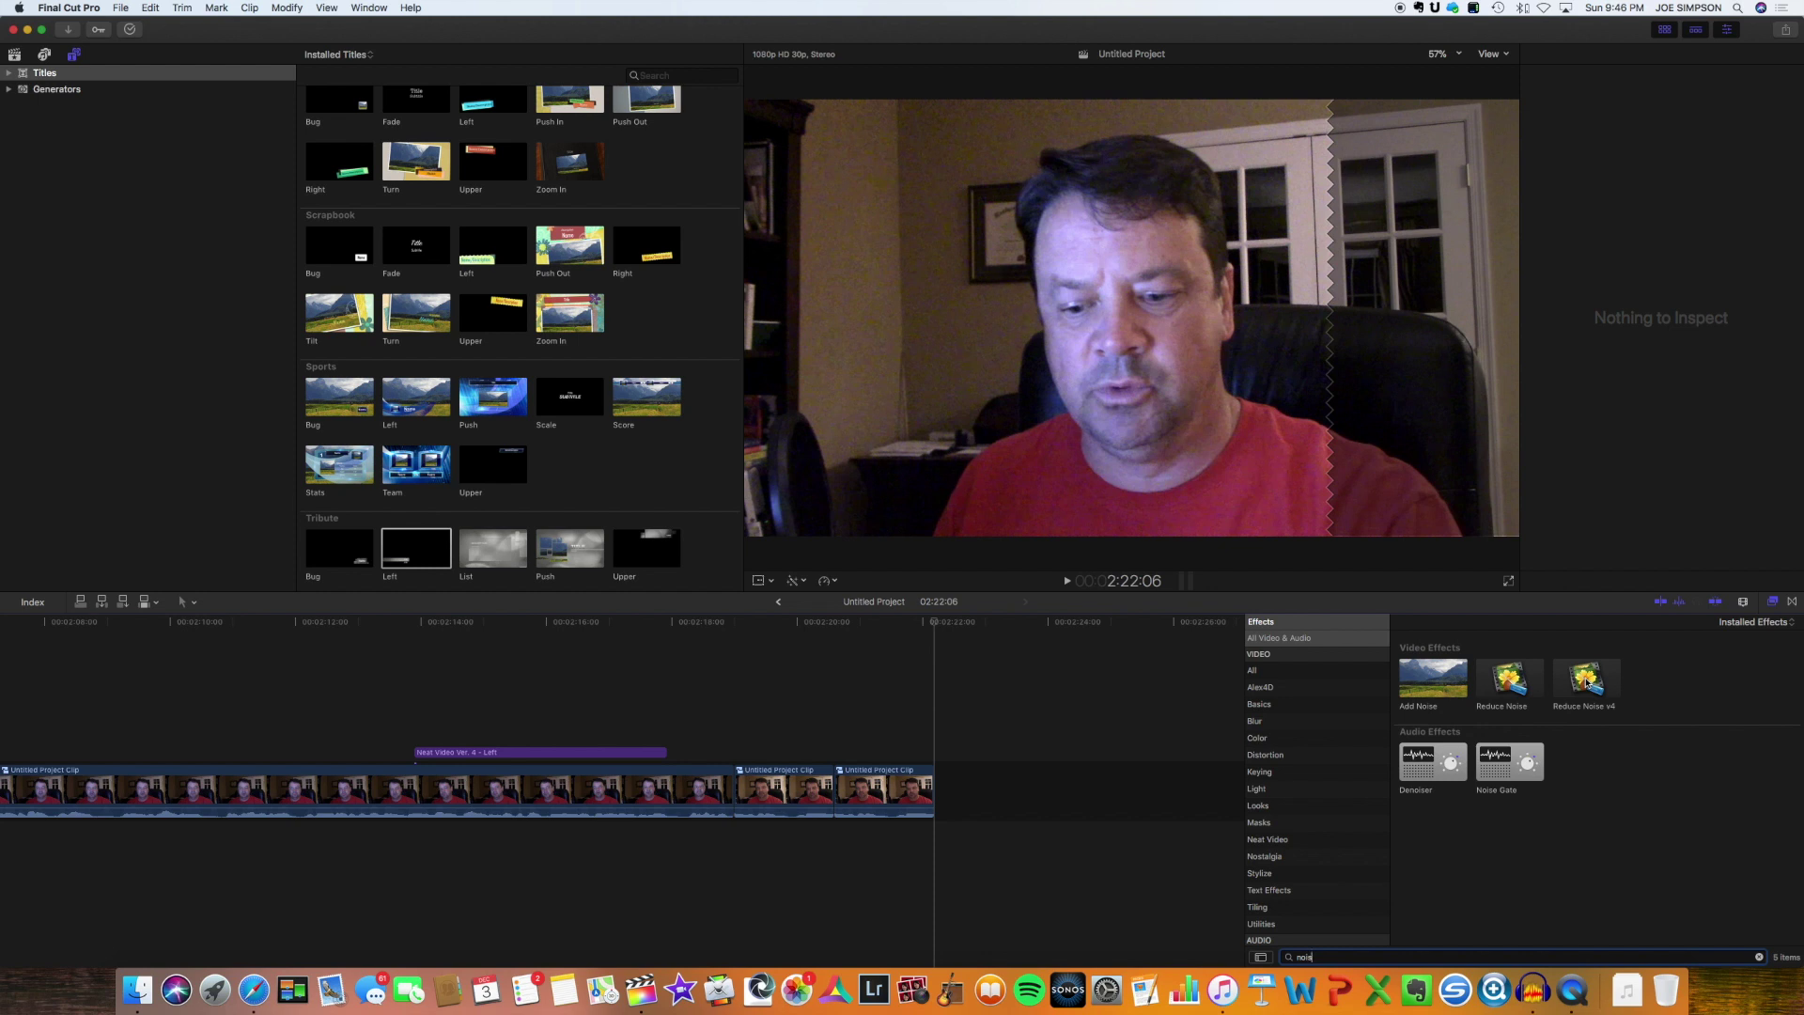
drag(1587, 681, 779, 792)
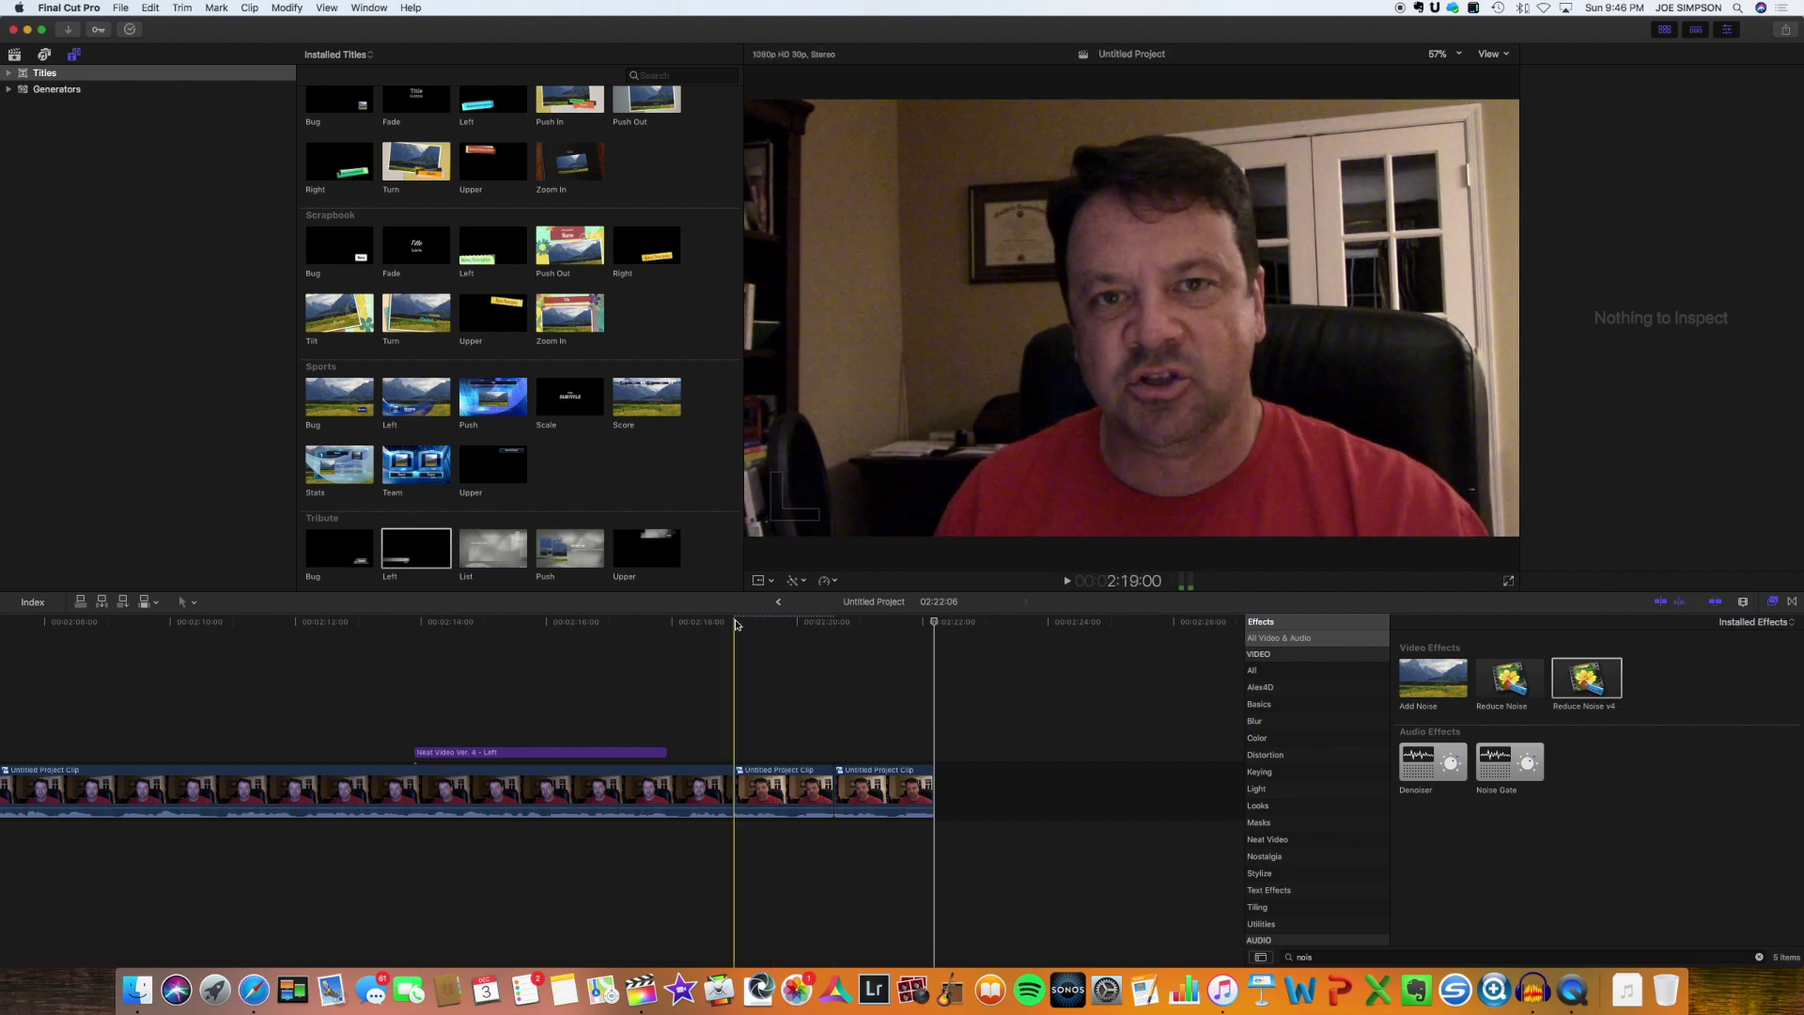
Step: With the middle clip selected and the playhead on it, open Reduce Noise v4's settings window
click(786, 794)
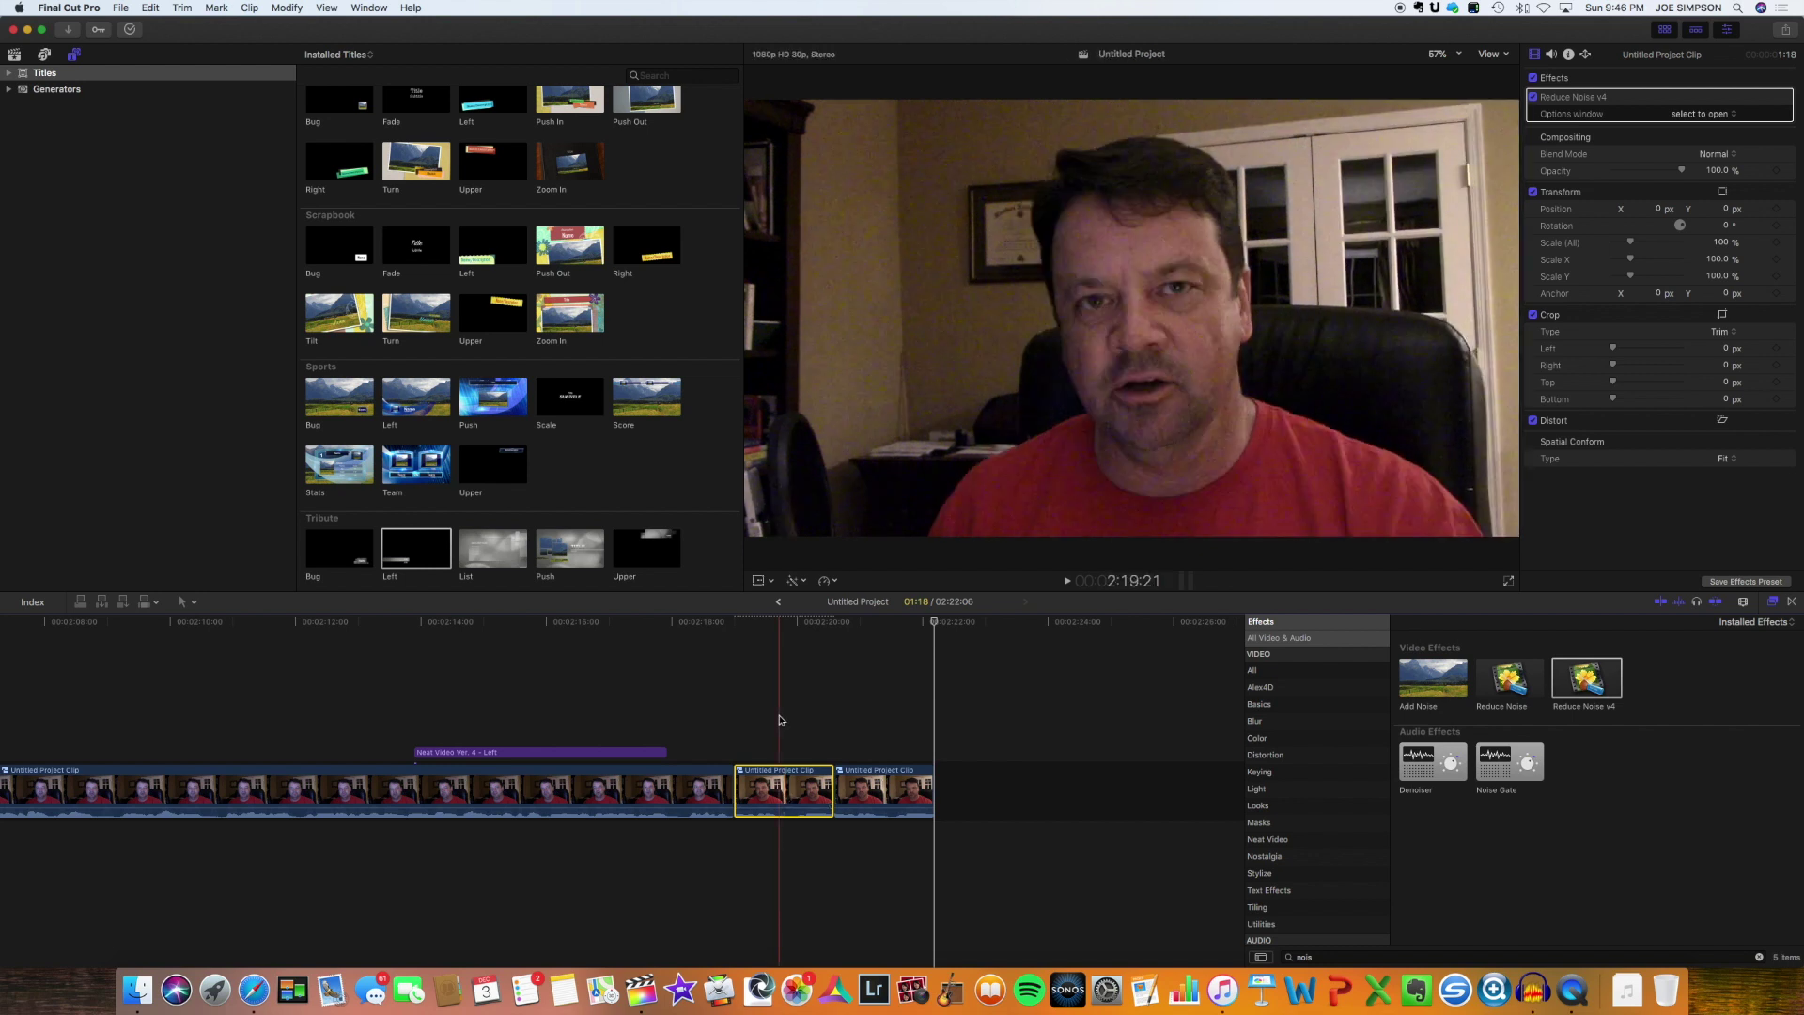
click(780, 796)
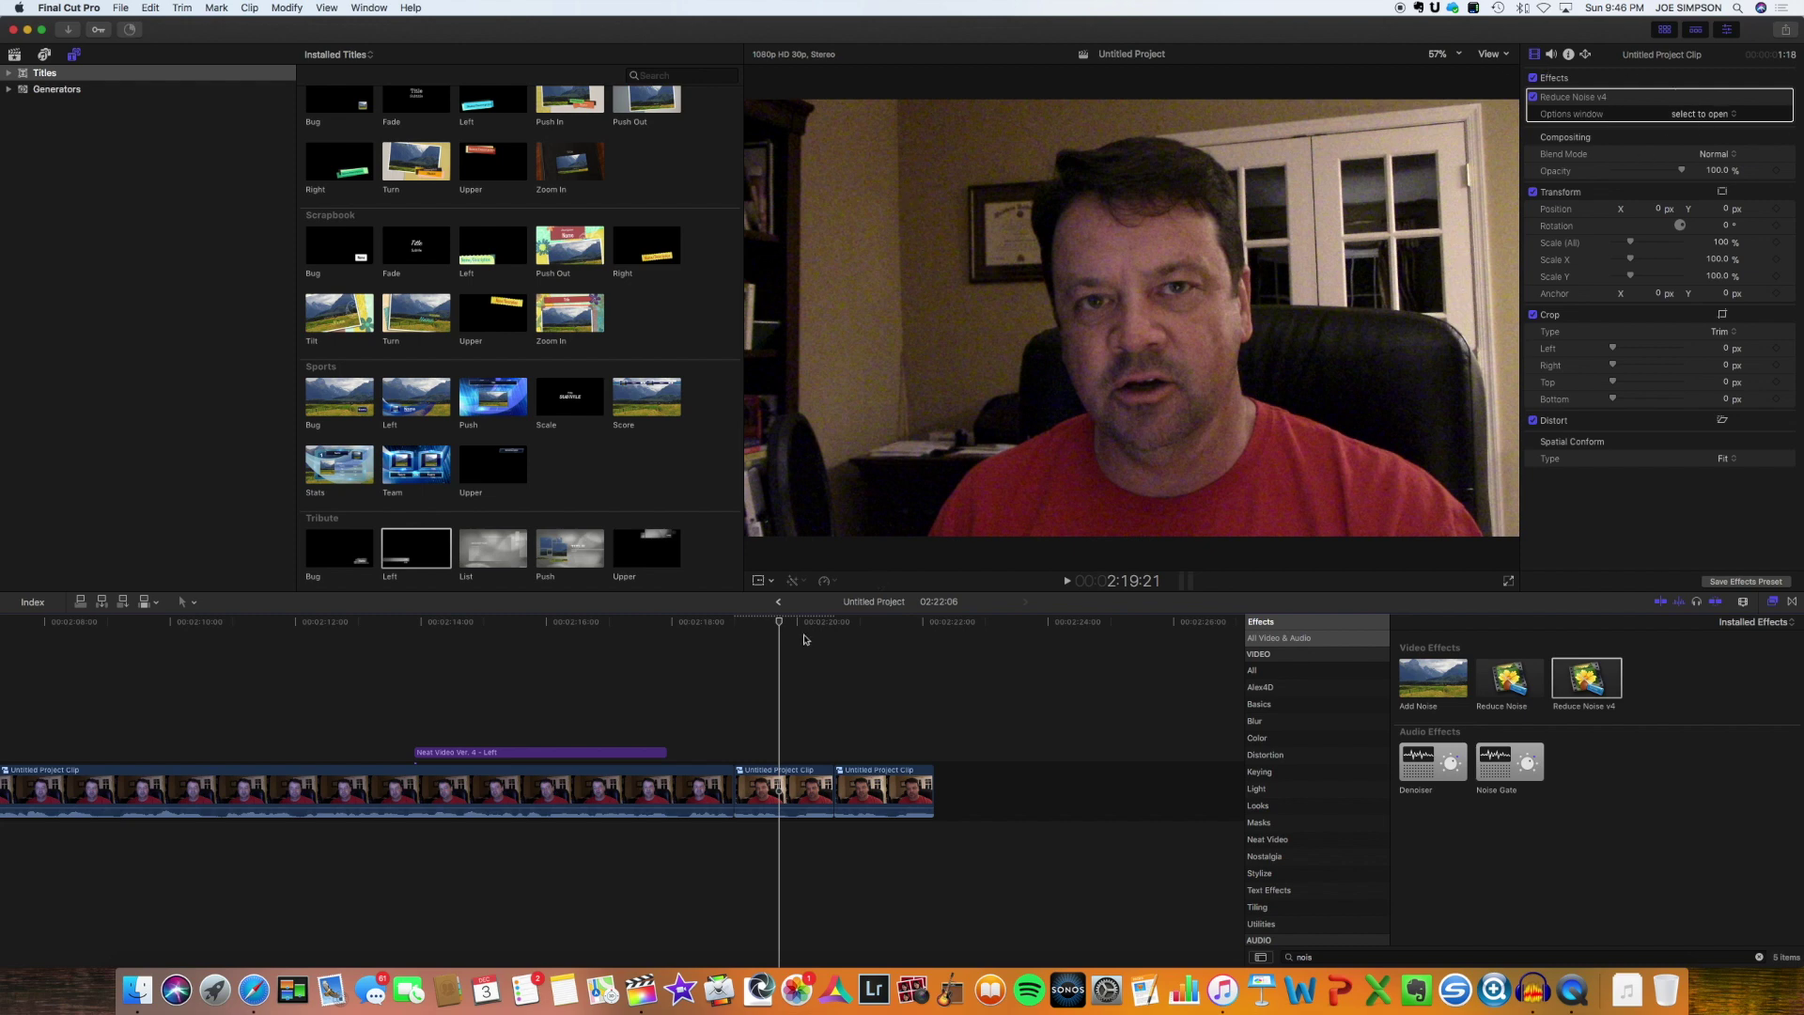
drag(781, 624, 770, 626)
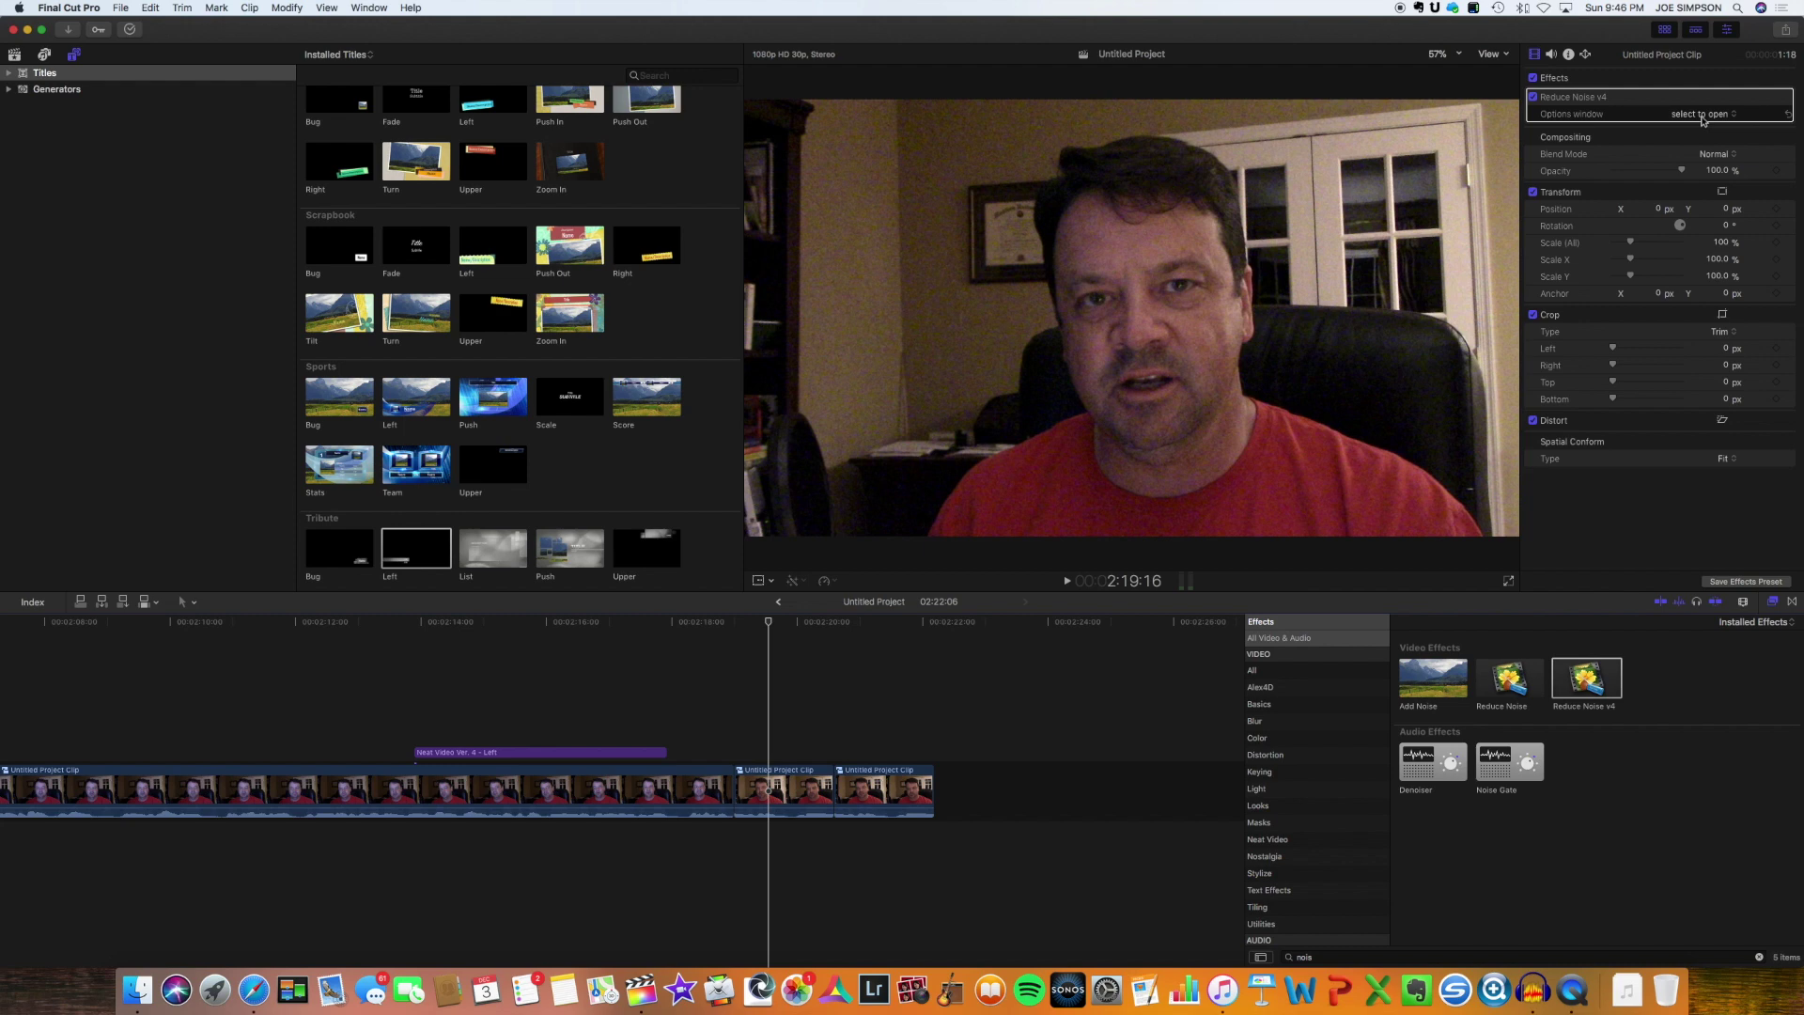
click(1701, 115)
click(1703, 115)
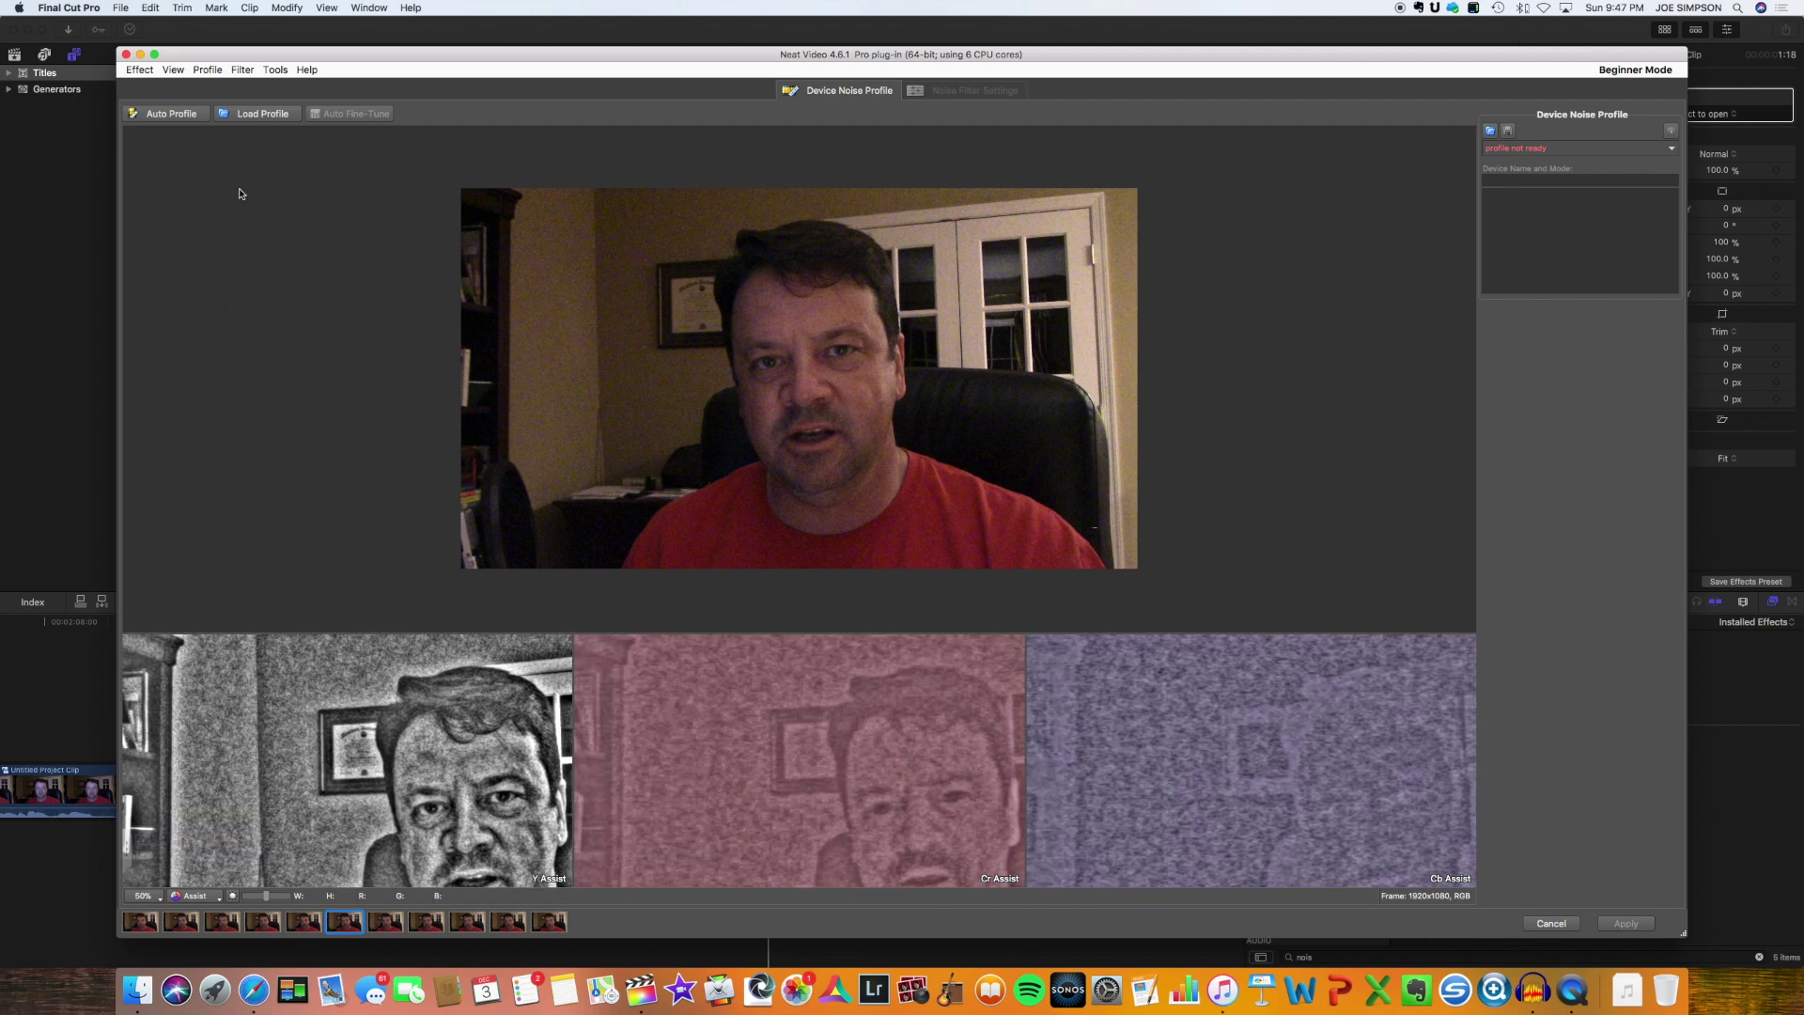
Step: Run Auto Profile on the current webcam frame to build the noise profile
click(170, 114)
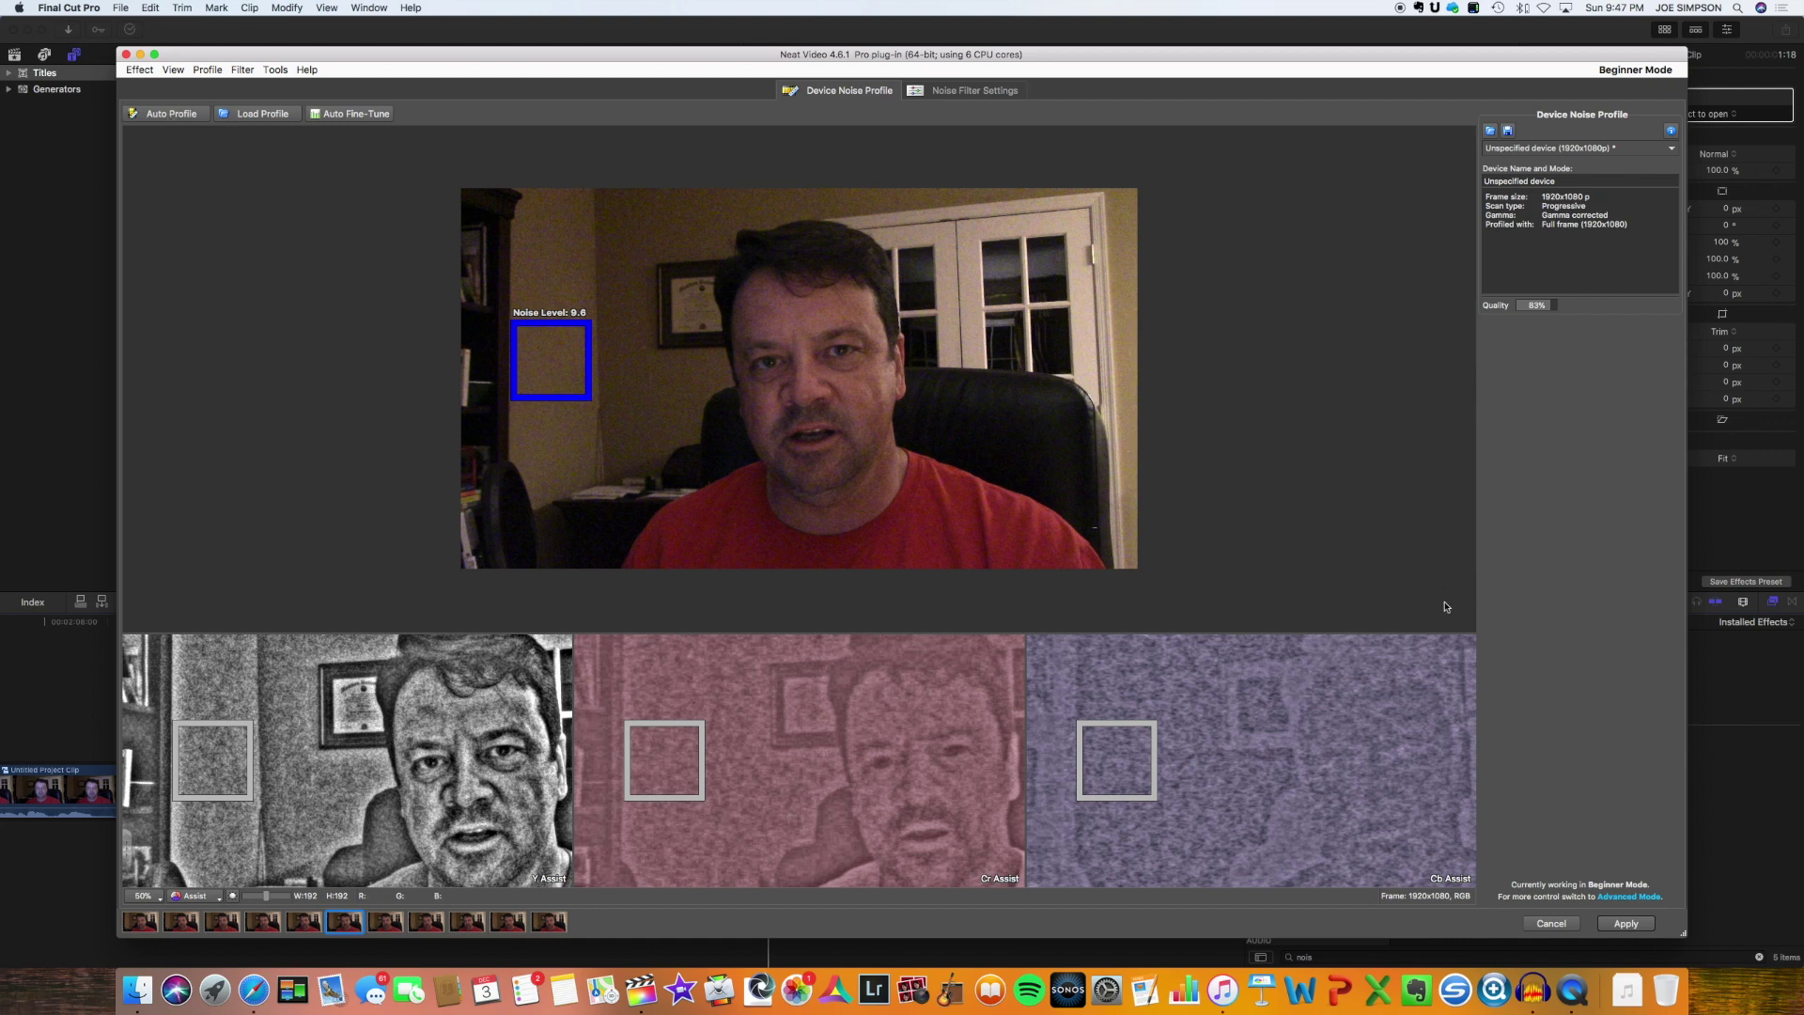
Step: Apply the noise profile and preview the cleaned clip full screen
click(1626, 925)
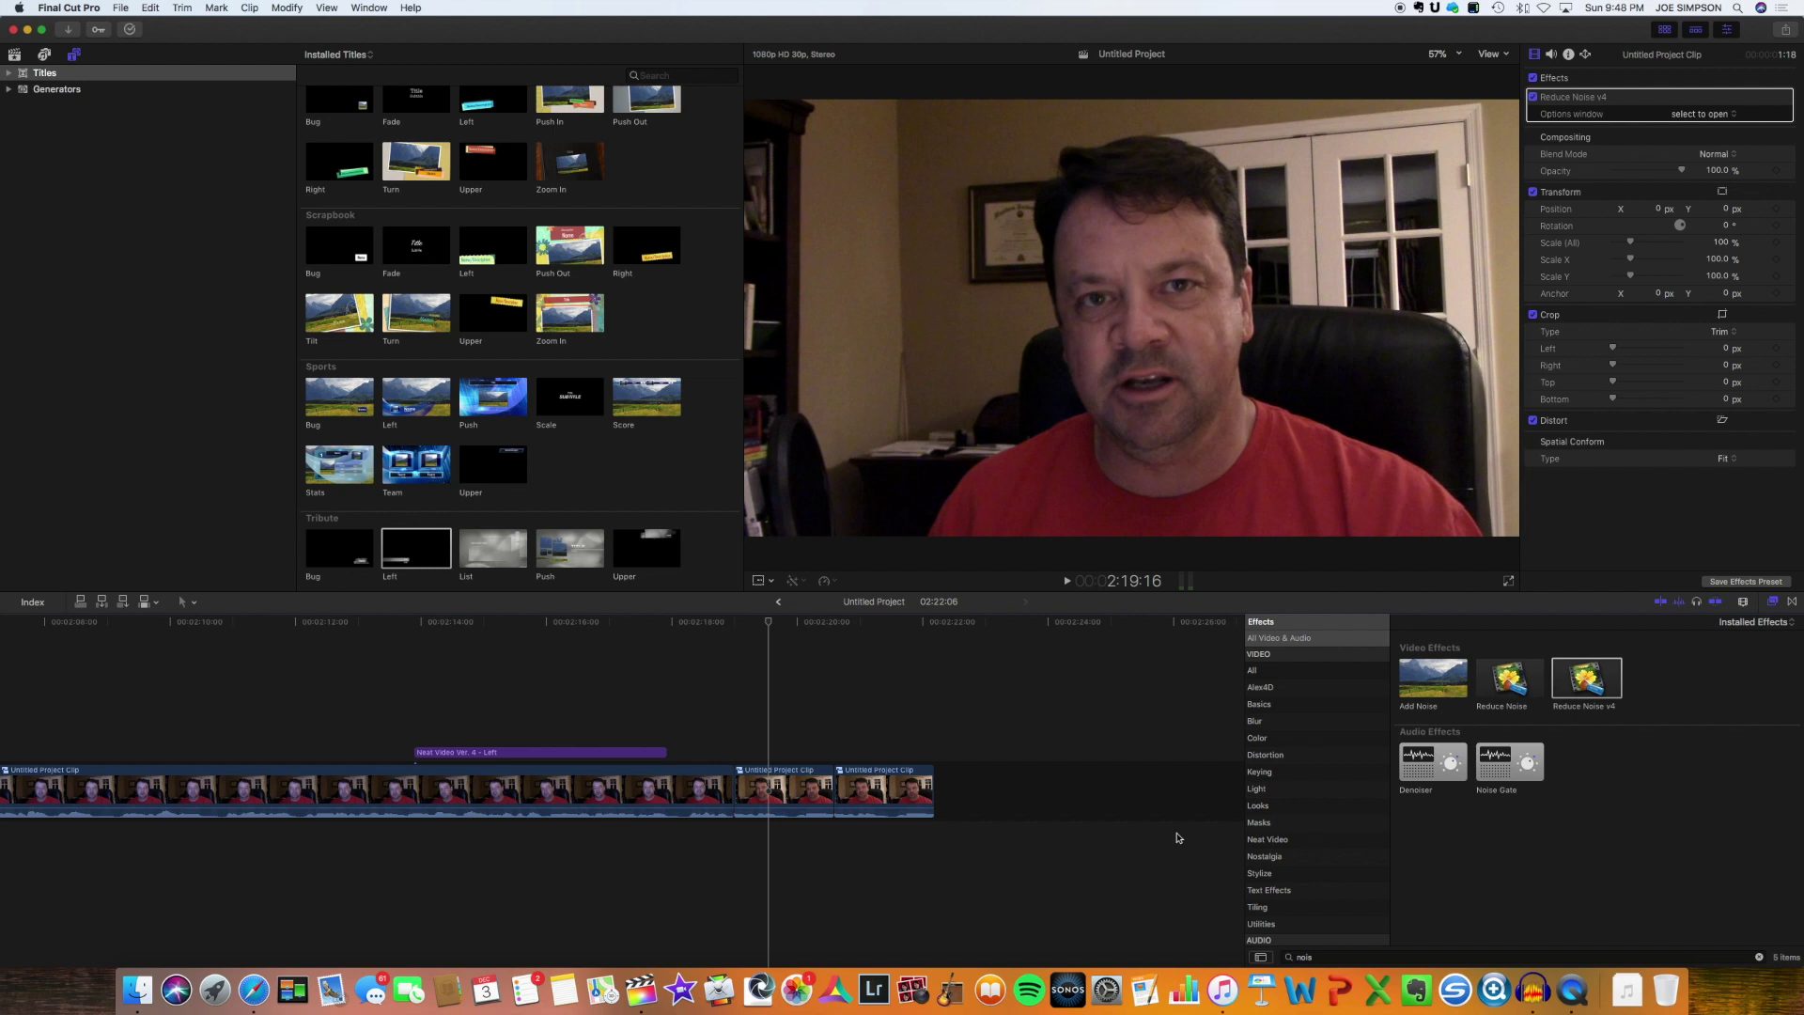
click(1509, 581)
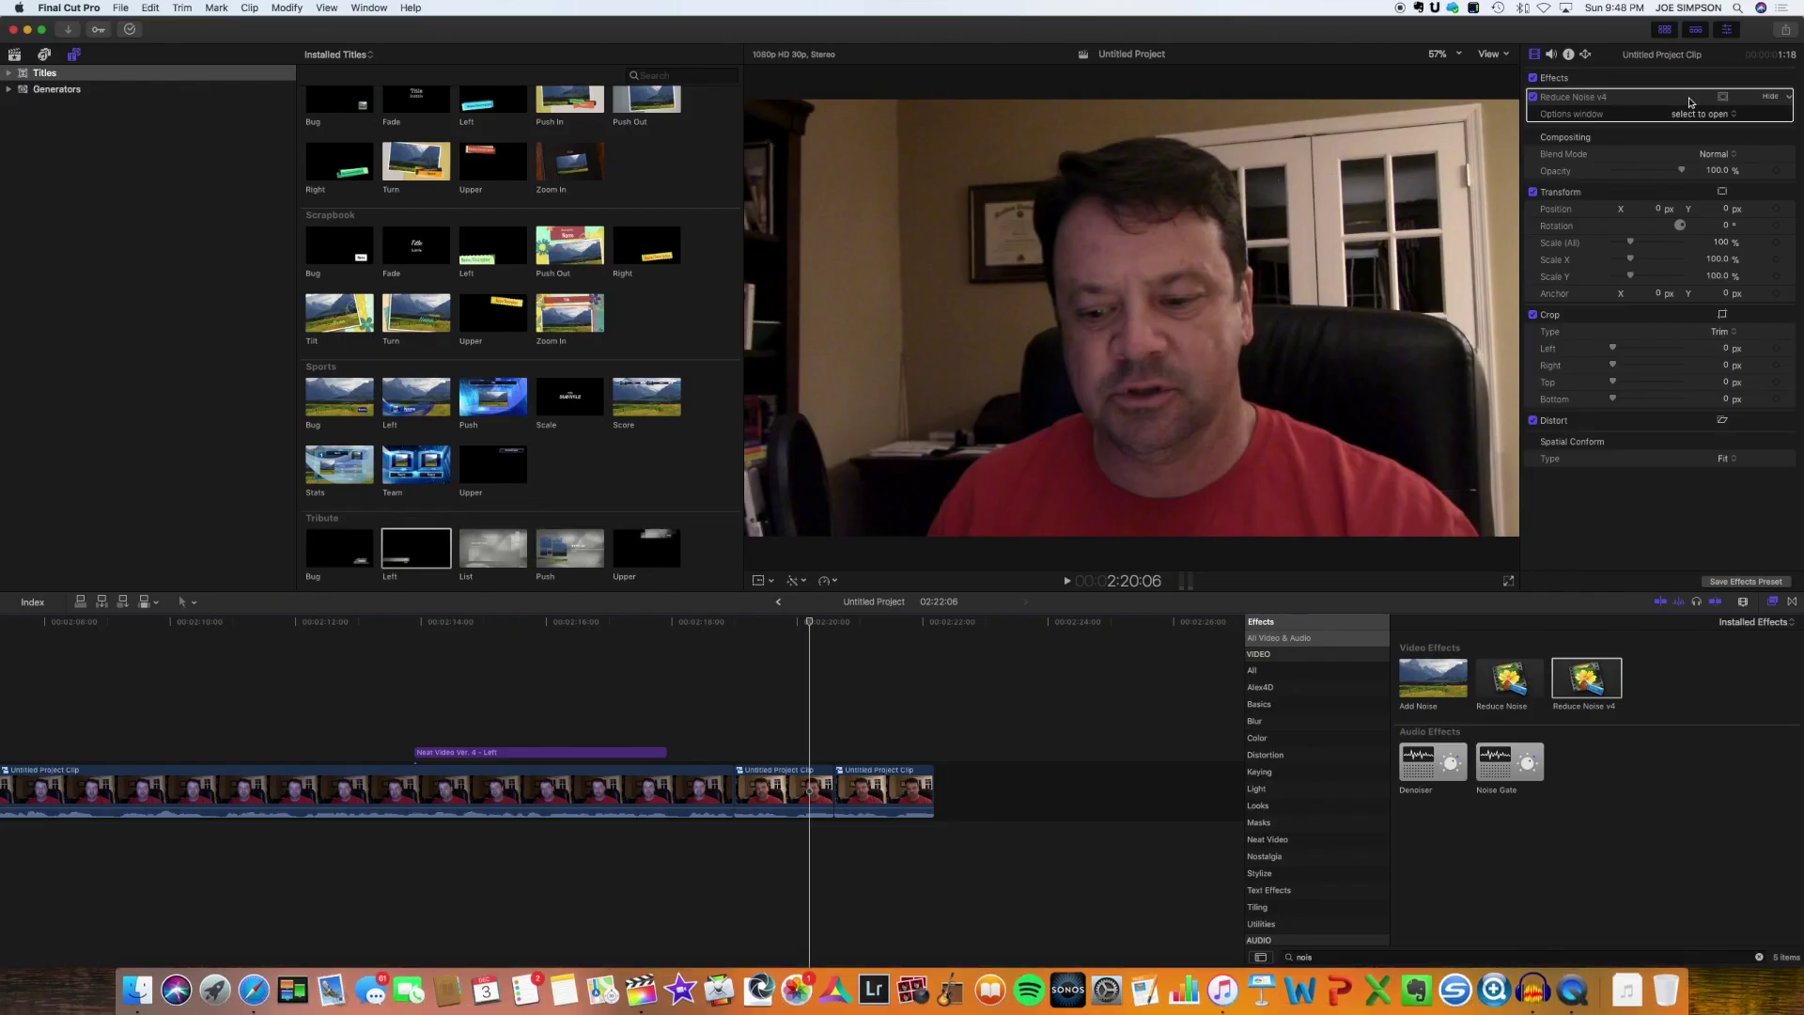
Step: Reopen the Neat Video settings window for the middle clip
key(Tab)
click(1701, 115)
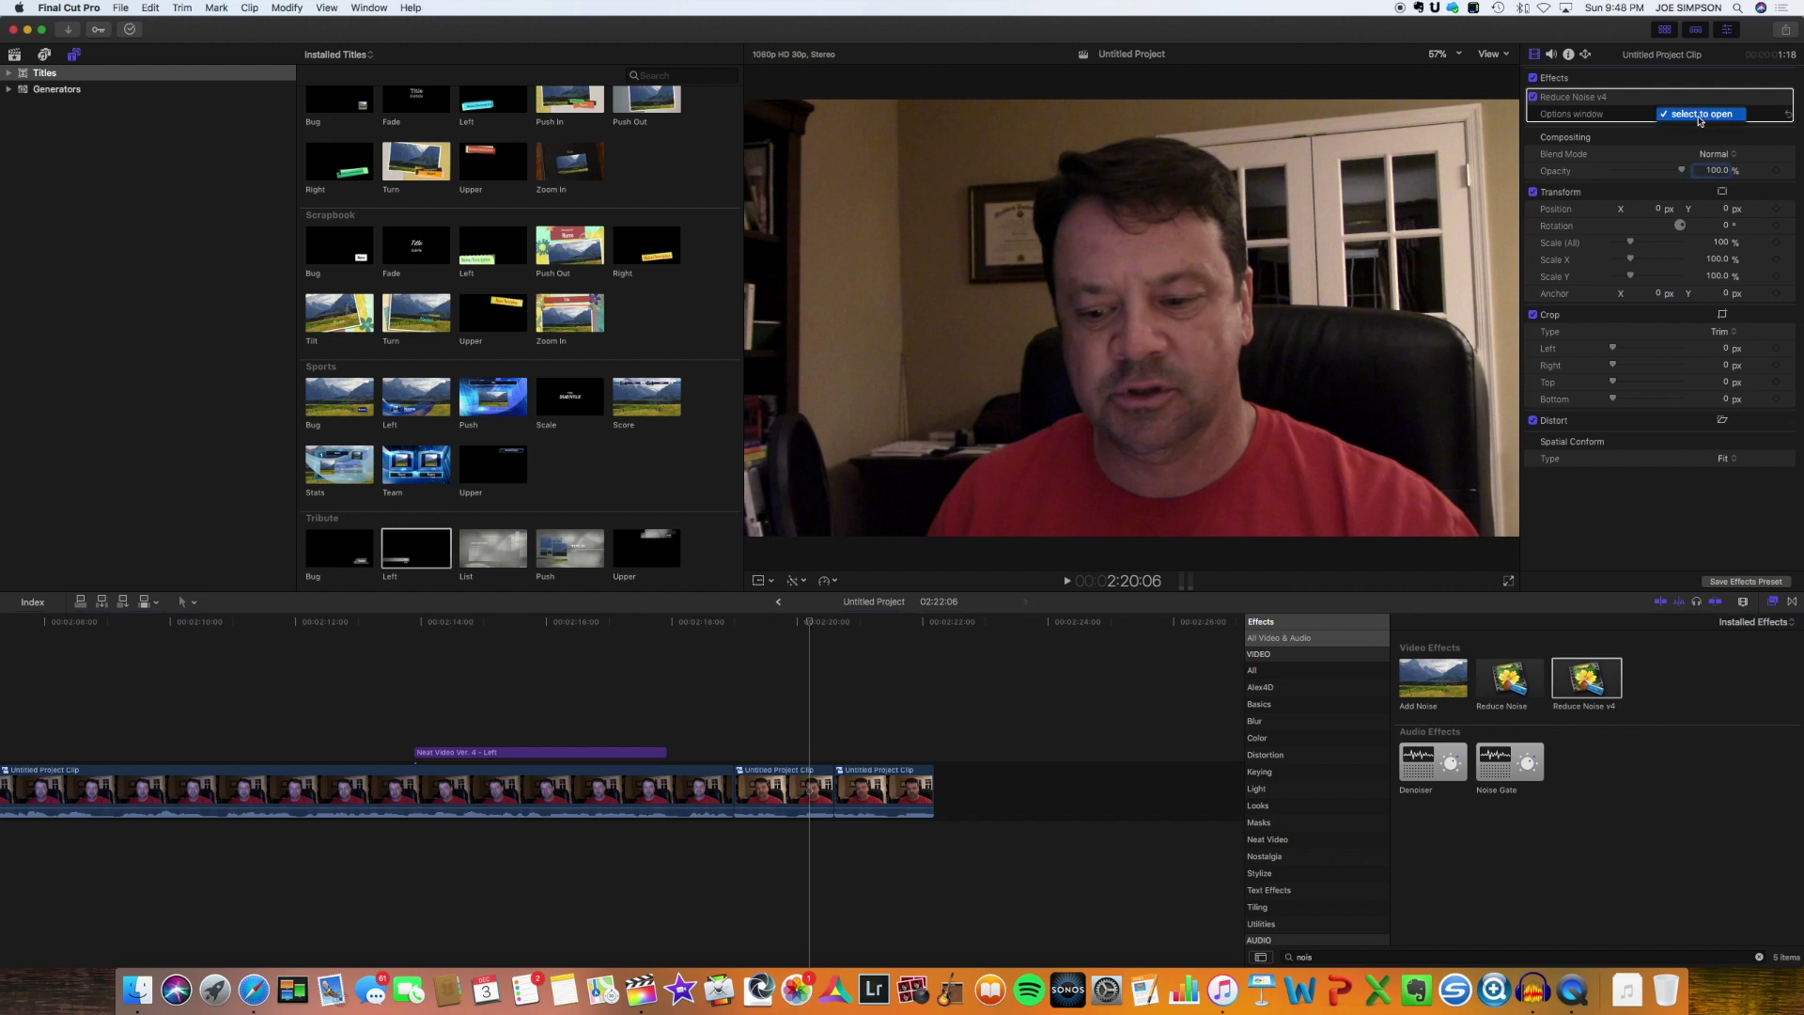
click(1701, 115)
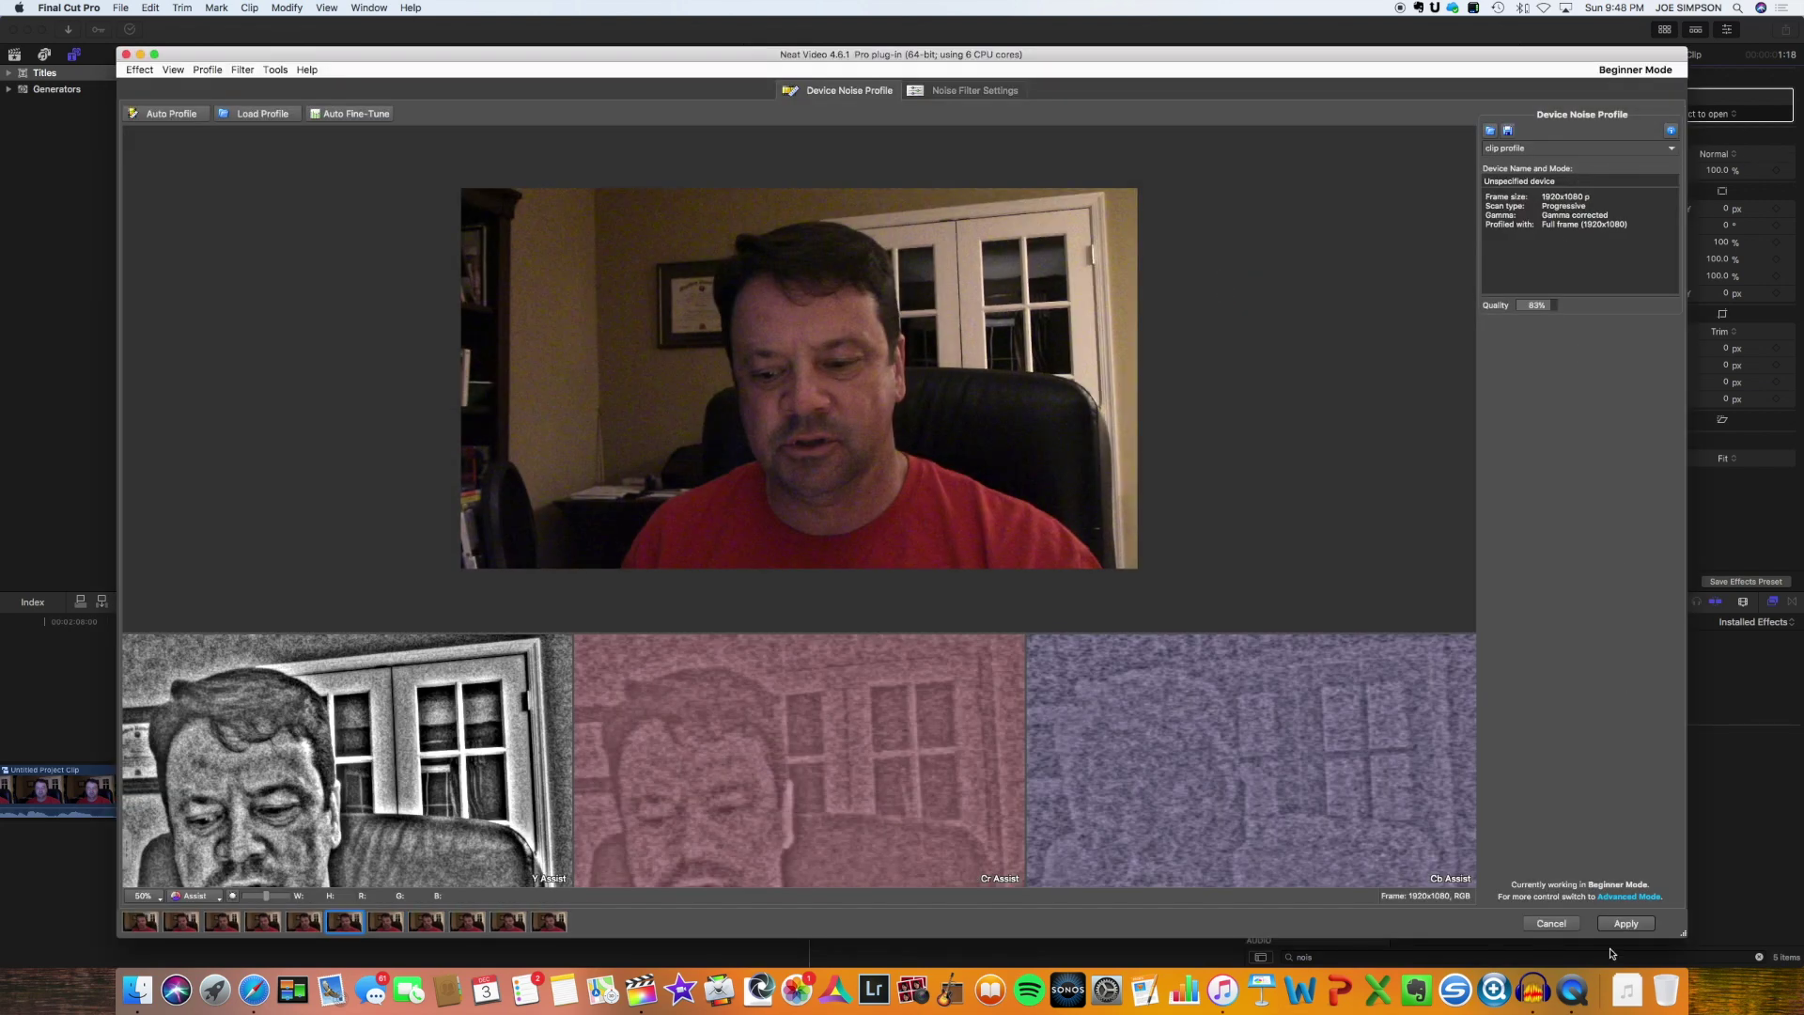
Step: In Noise Filter Settings > Spatial, enable sharpening, raise luminance noise reduction, and apply
click(974, 90)
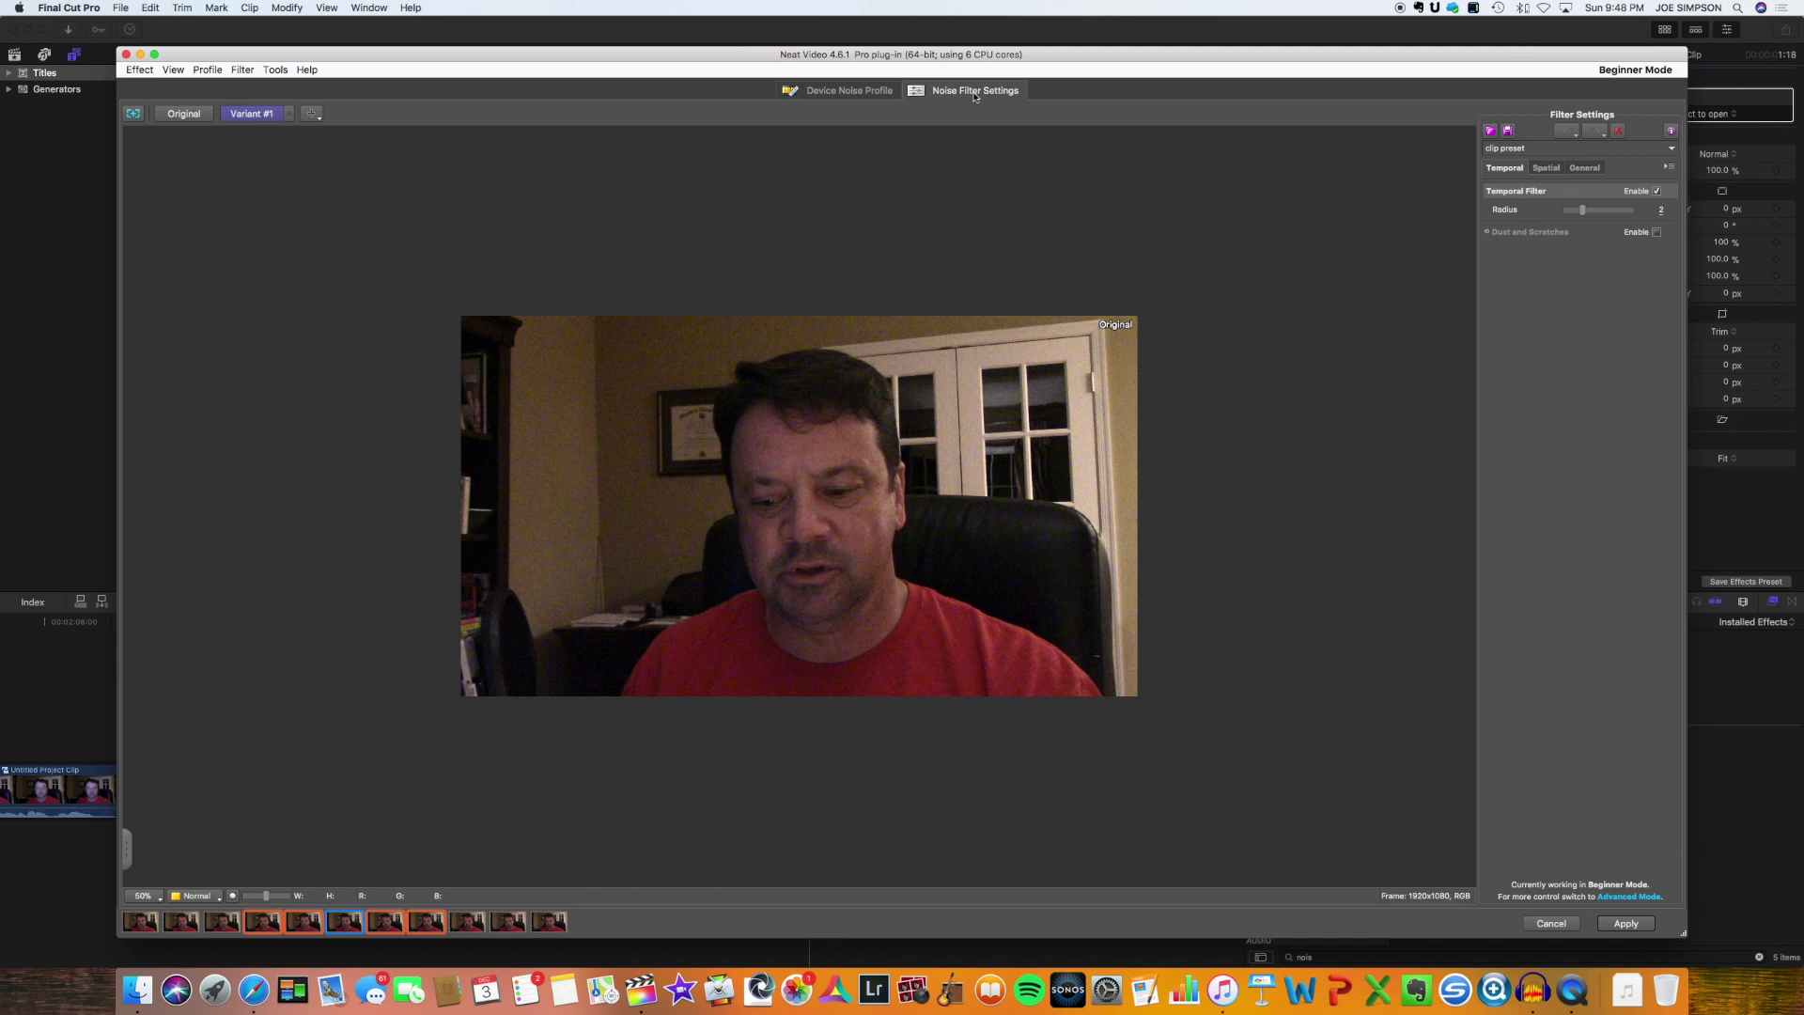
click(1583, 168)
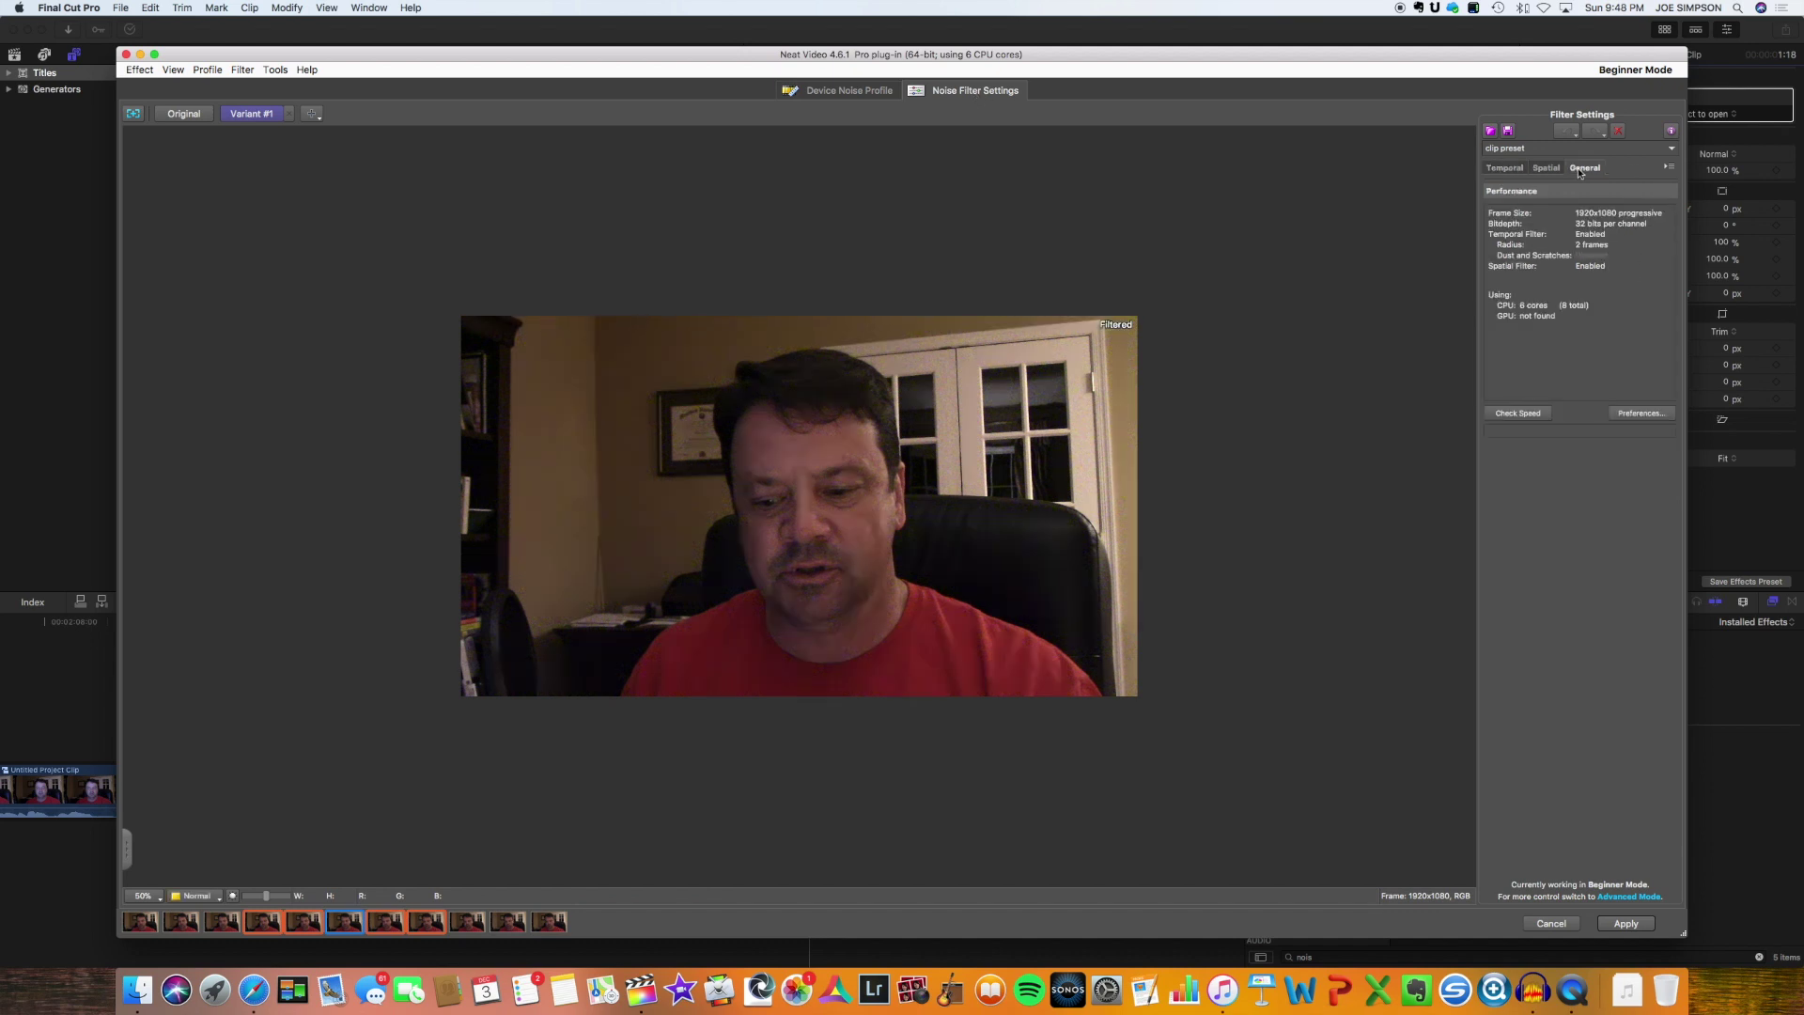
click(1547, 169)
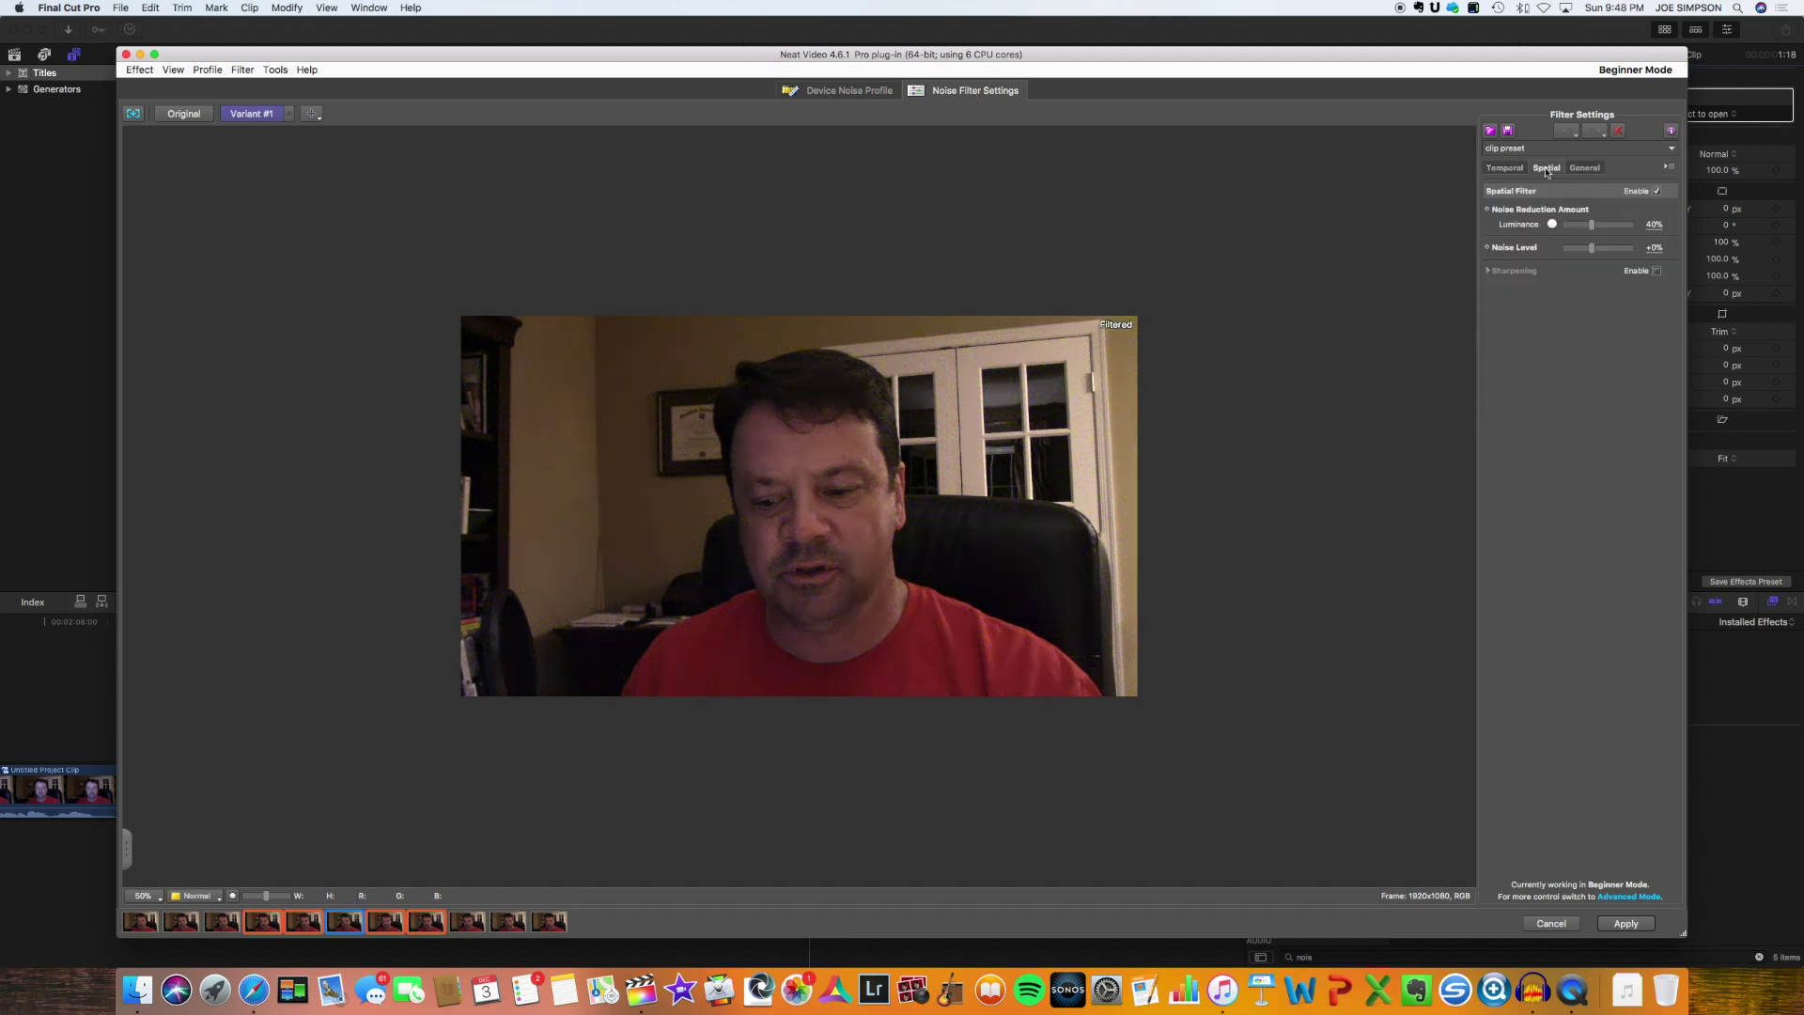
click(1657, 272)
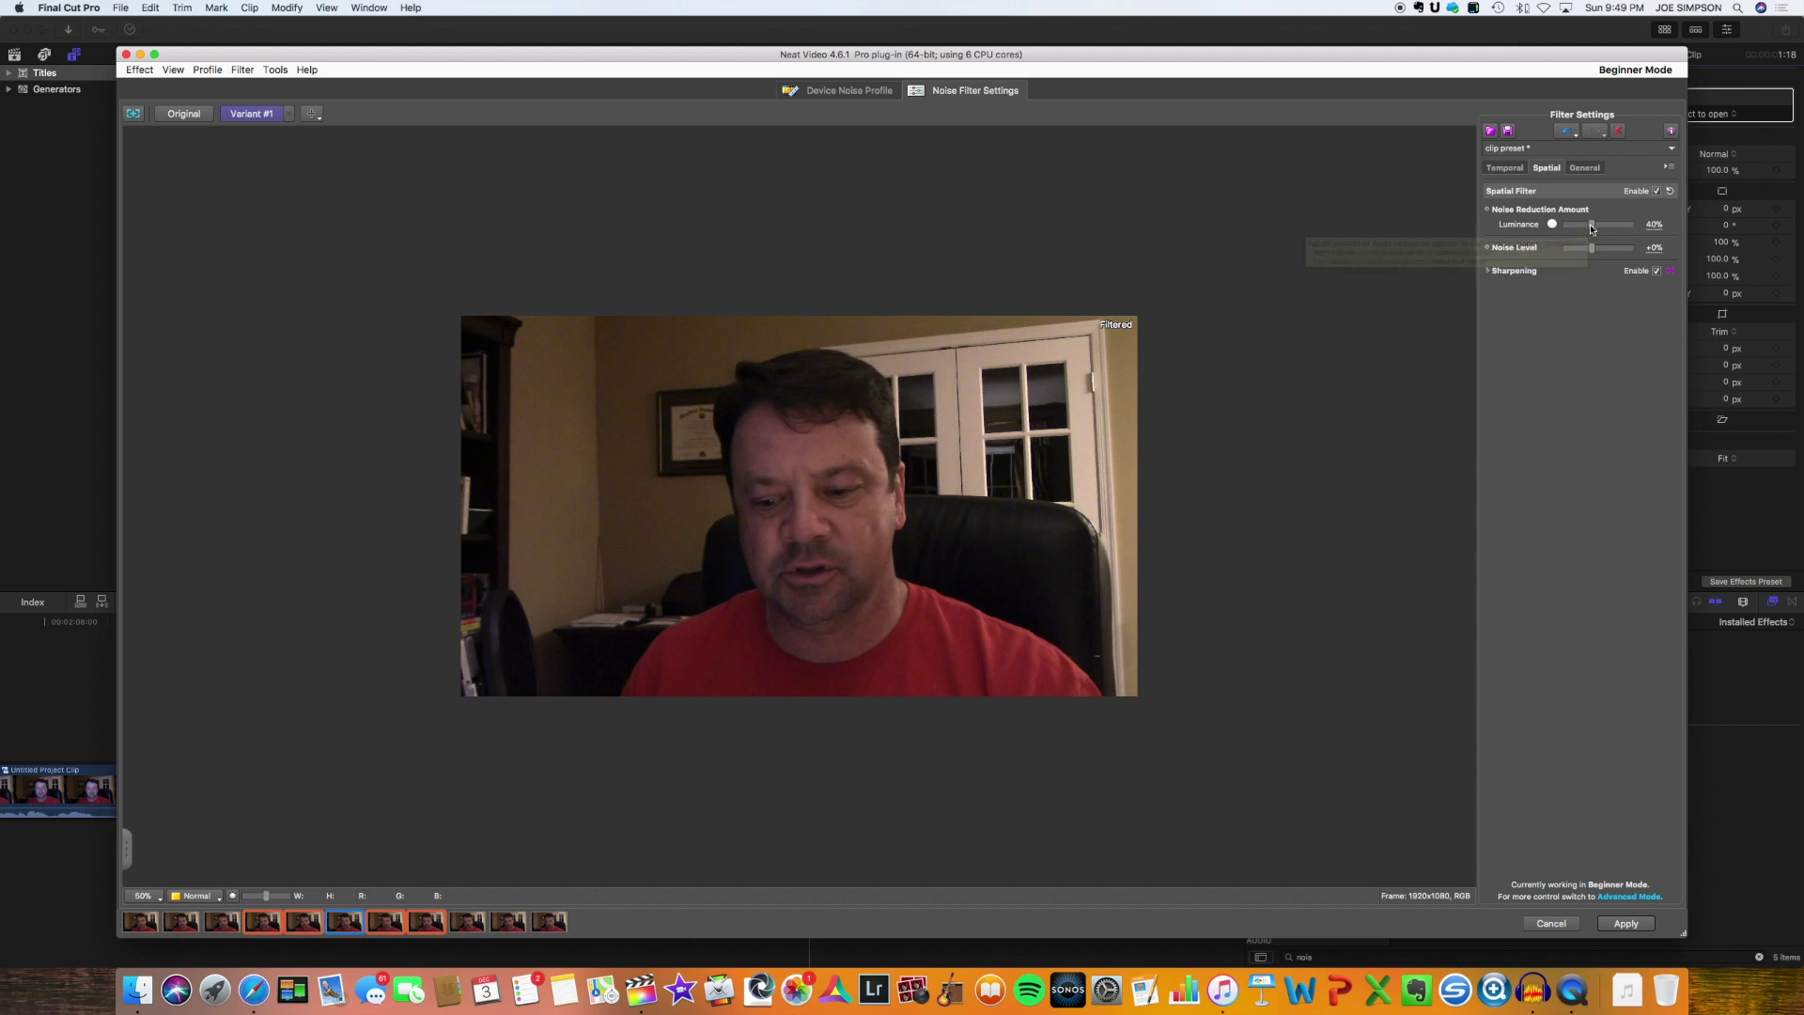
drag(1591, 227, 1592, 228)
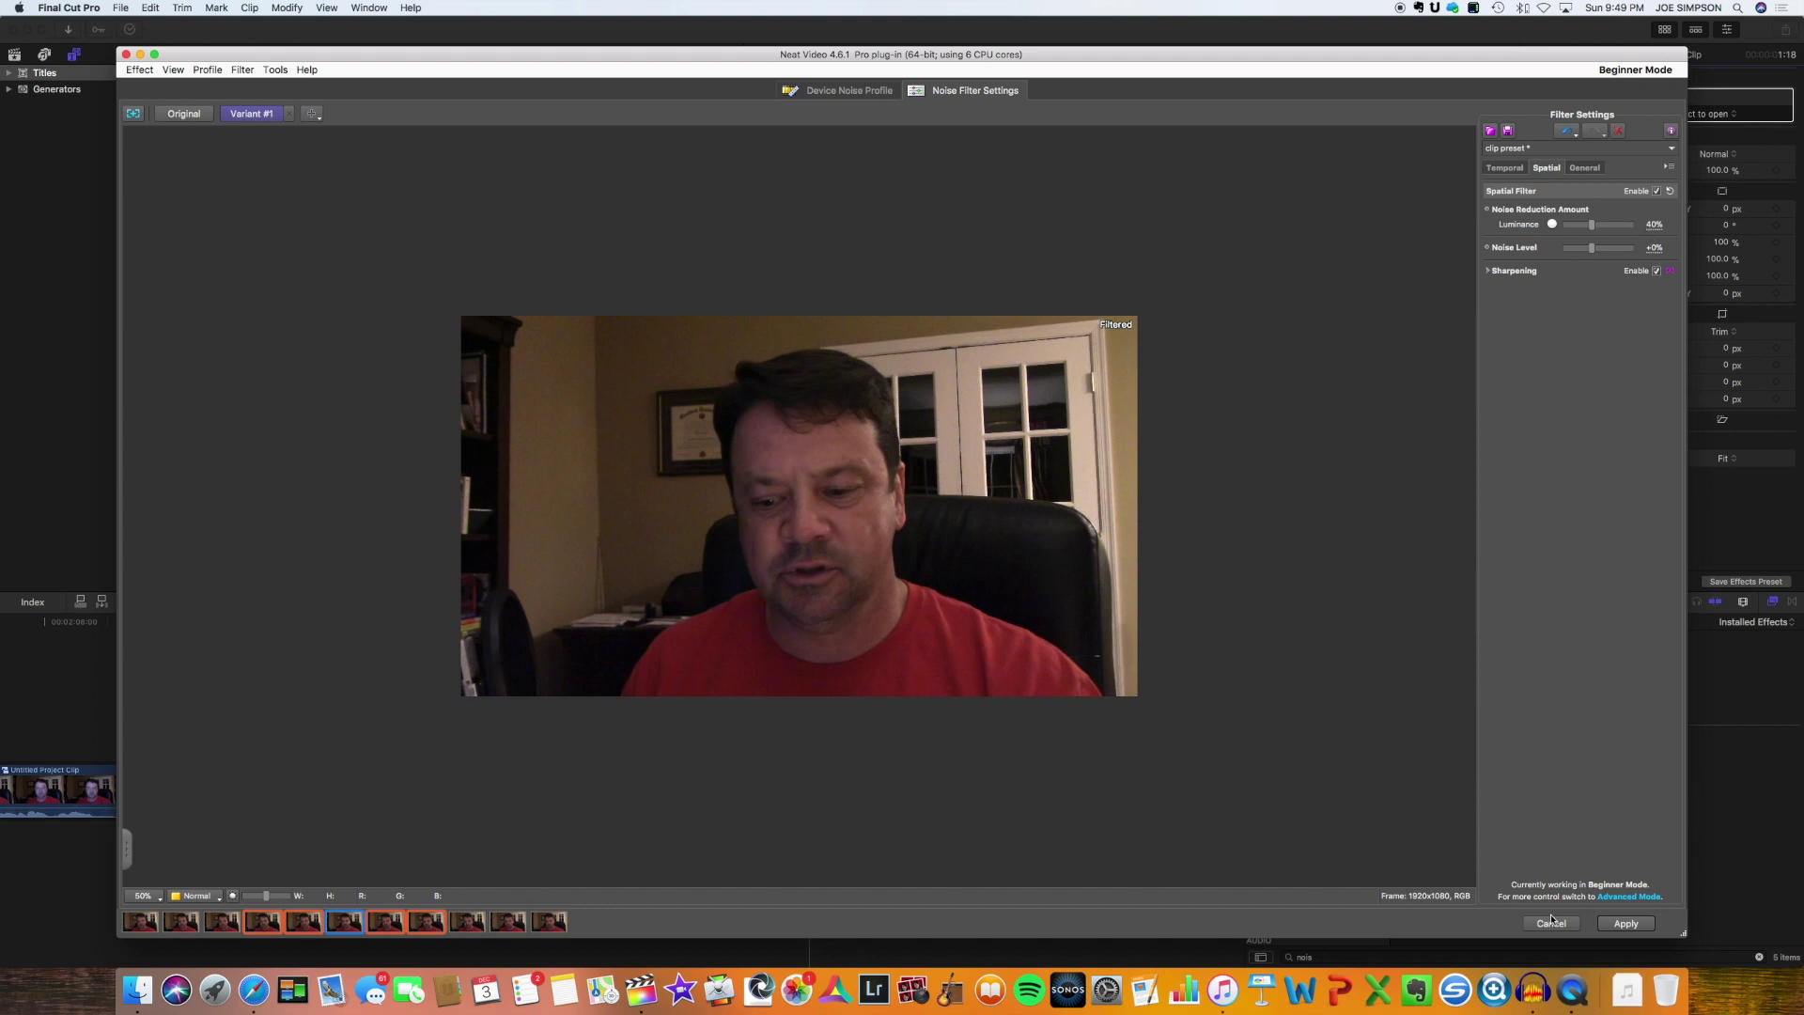
click(1626, 923)
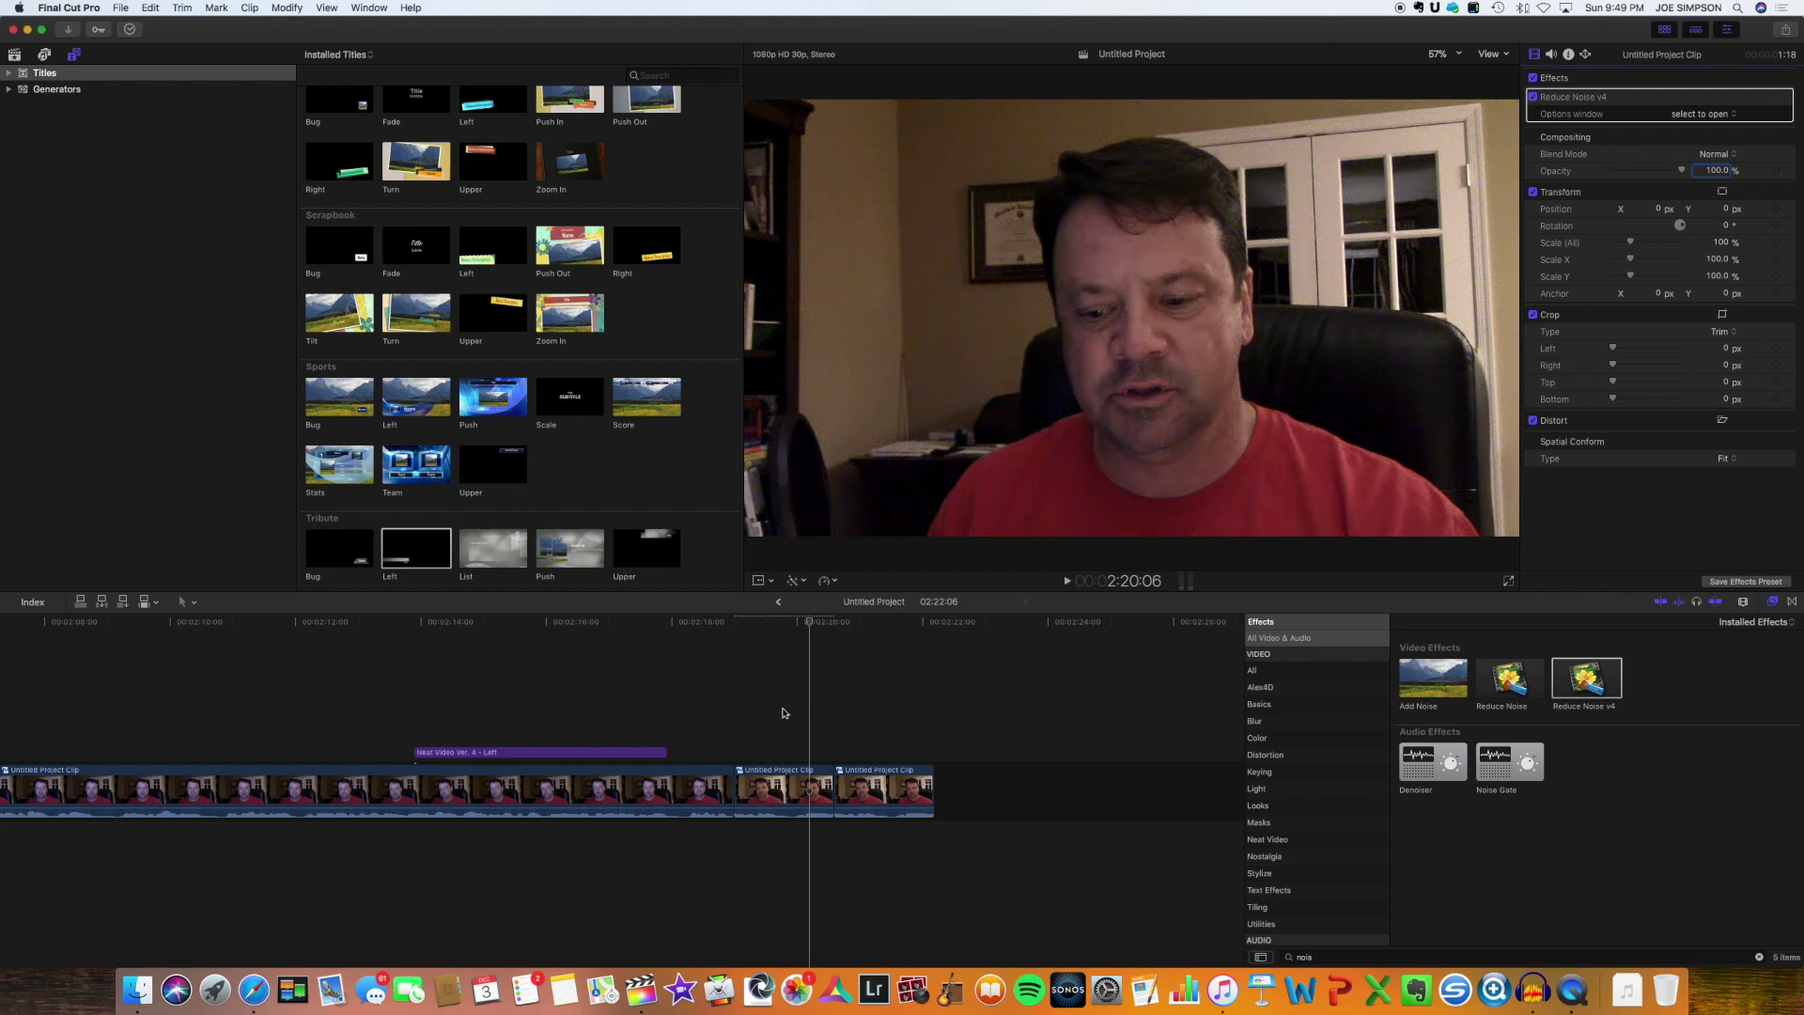
click(877, 671)
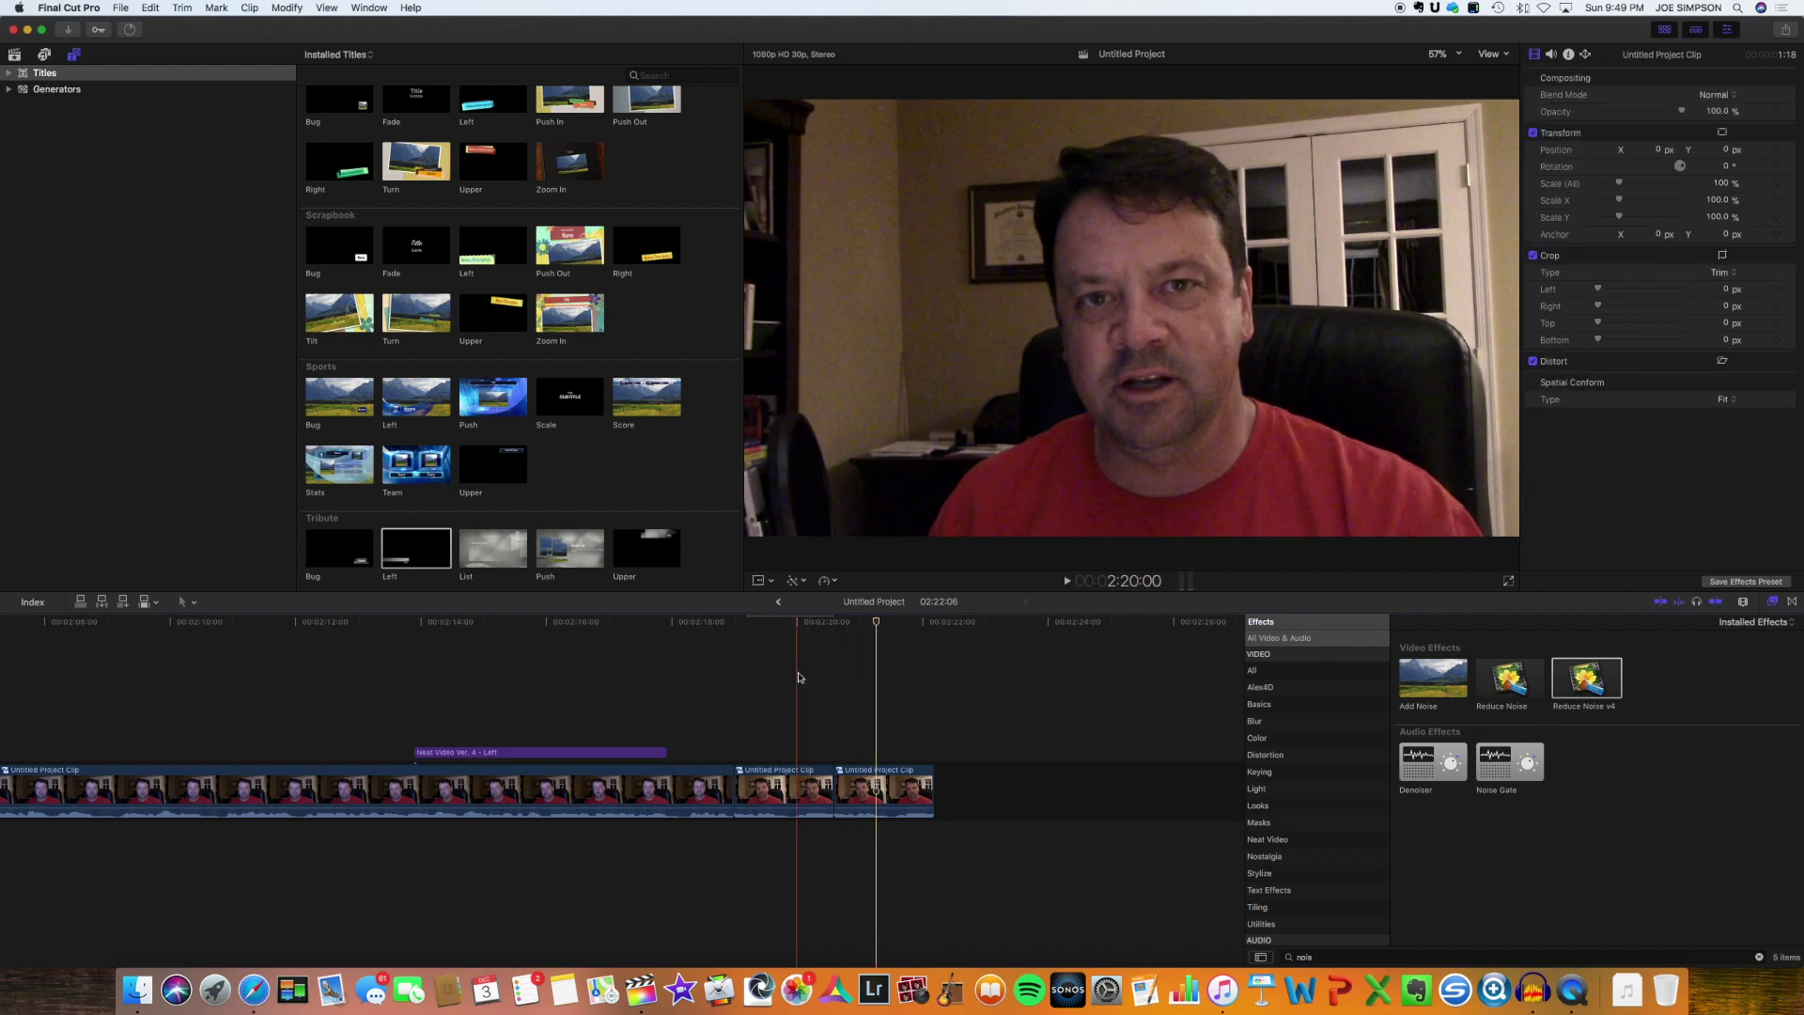
click(798, 677)
click(880, 672)
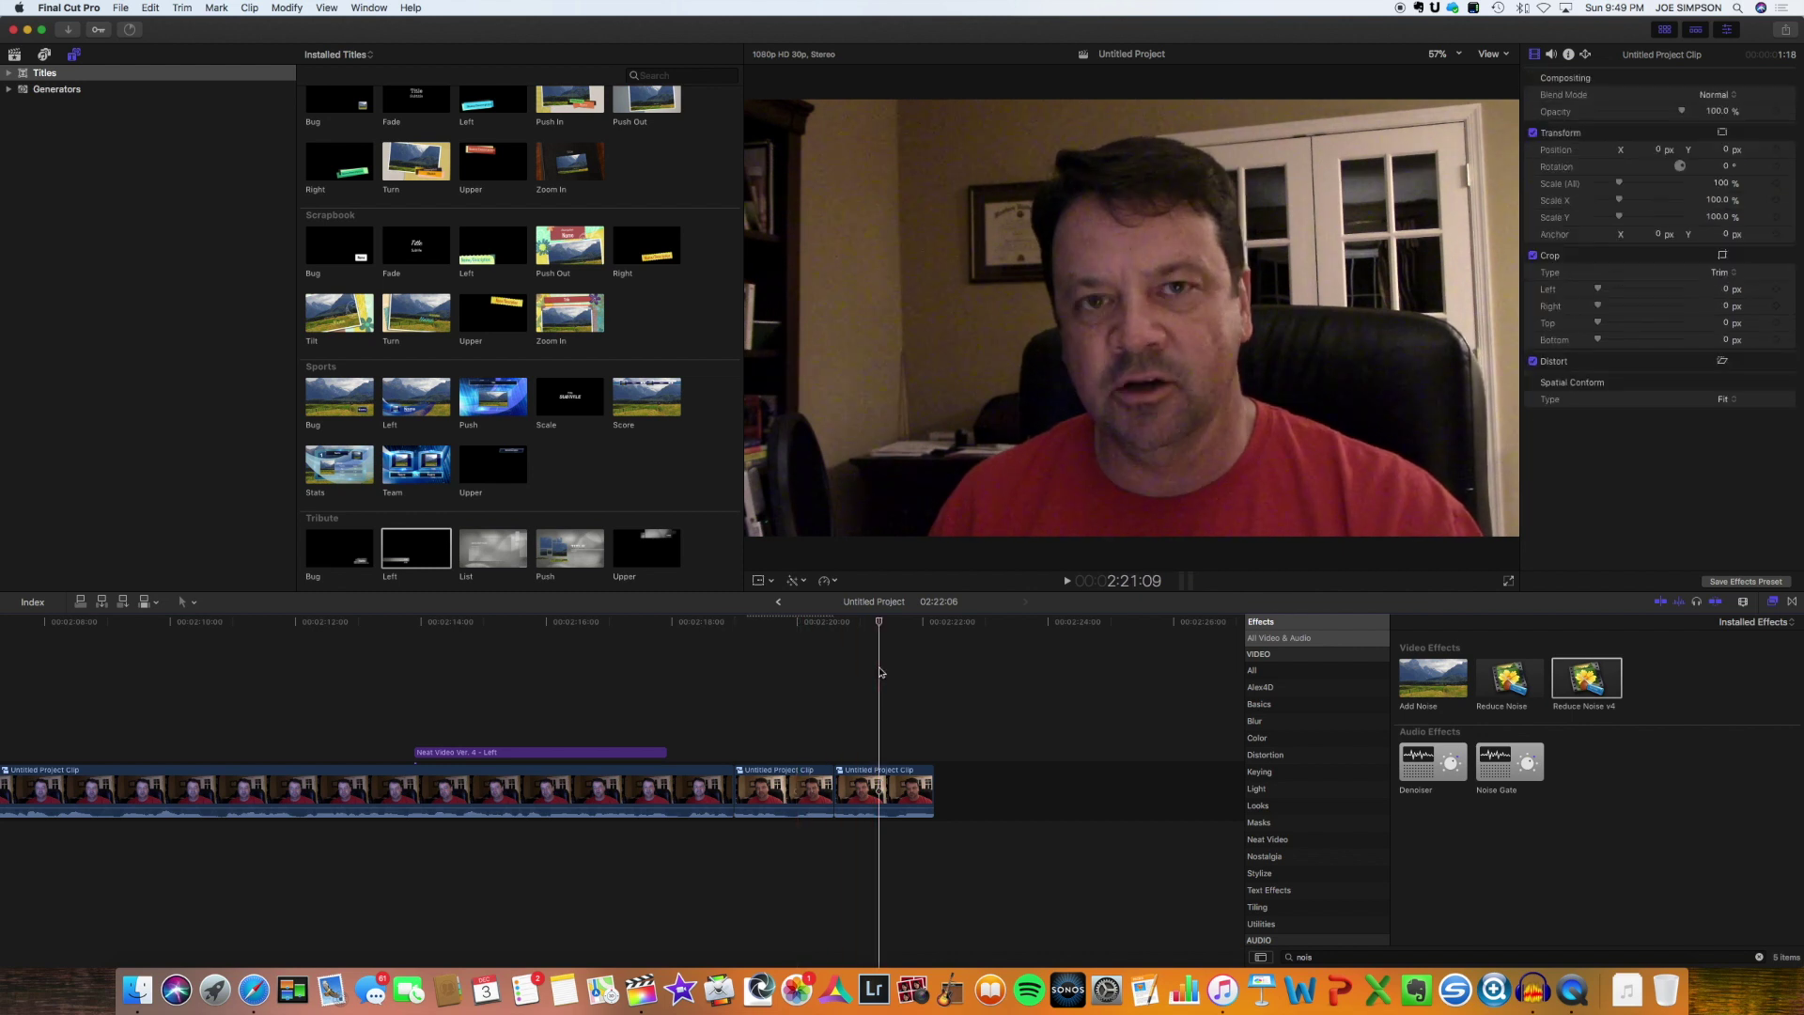
click(808, 691)
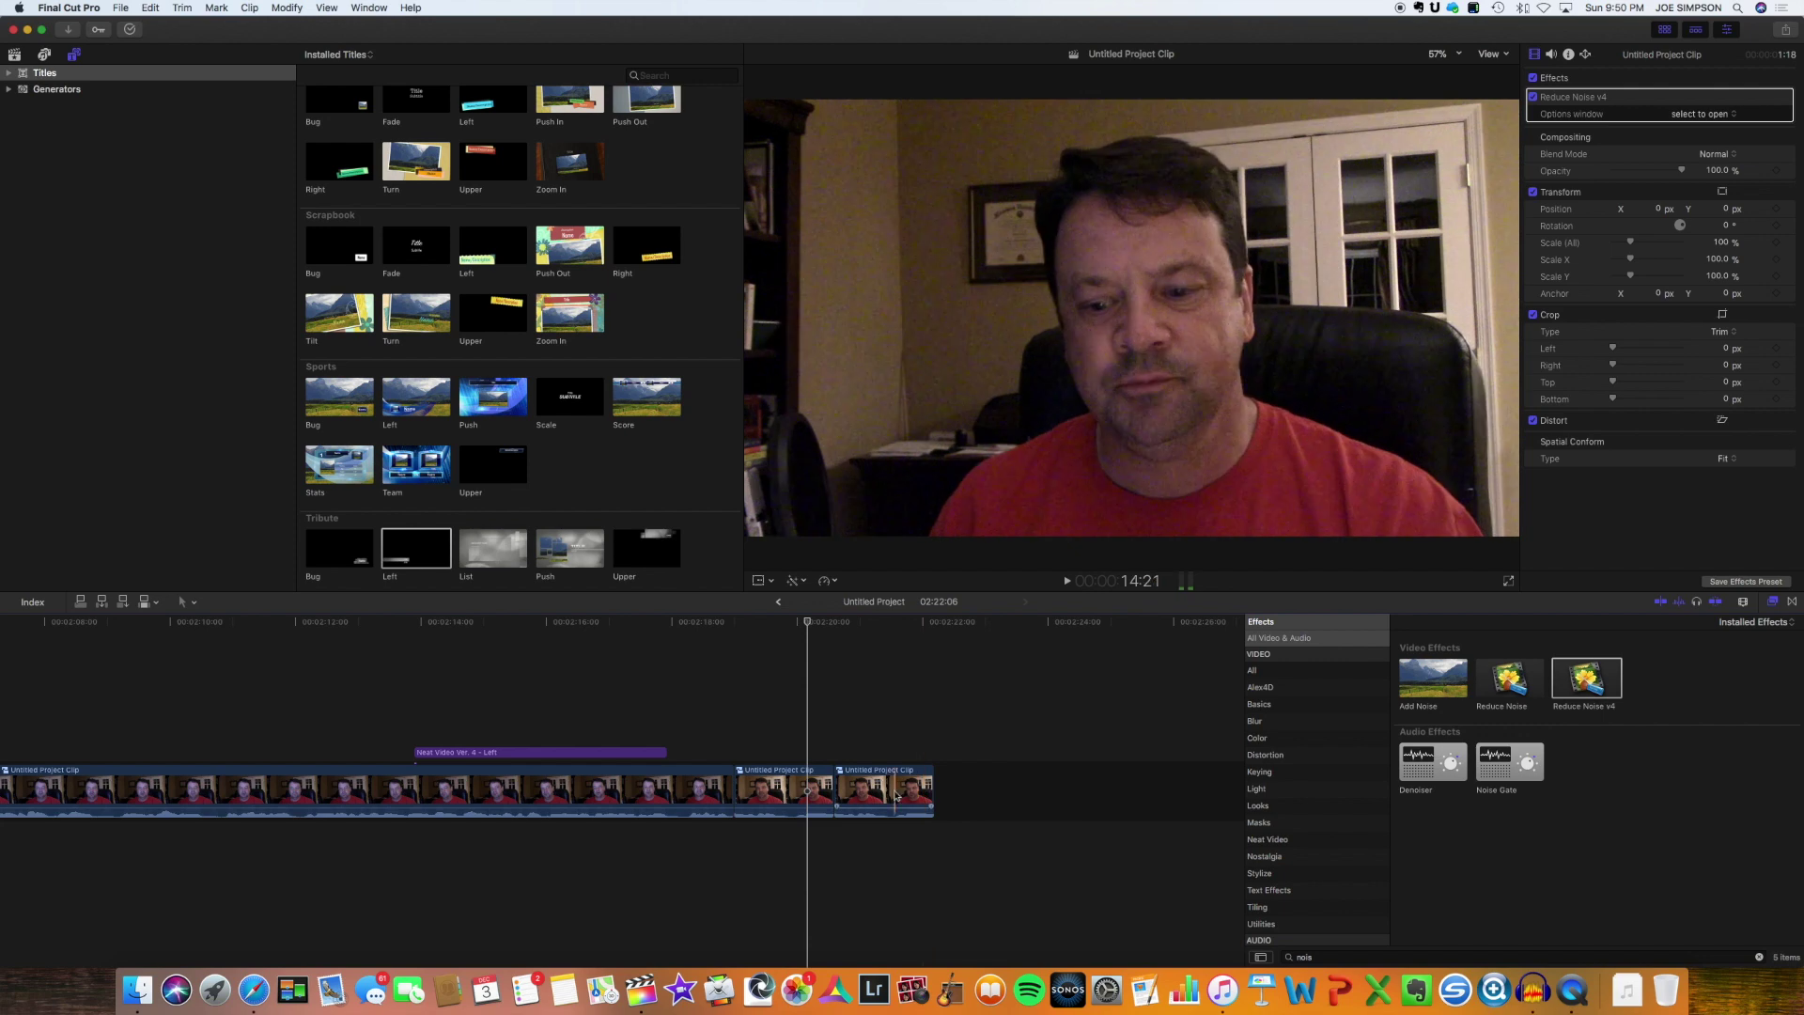
drag(896, 798, 742, 790)
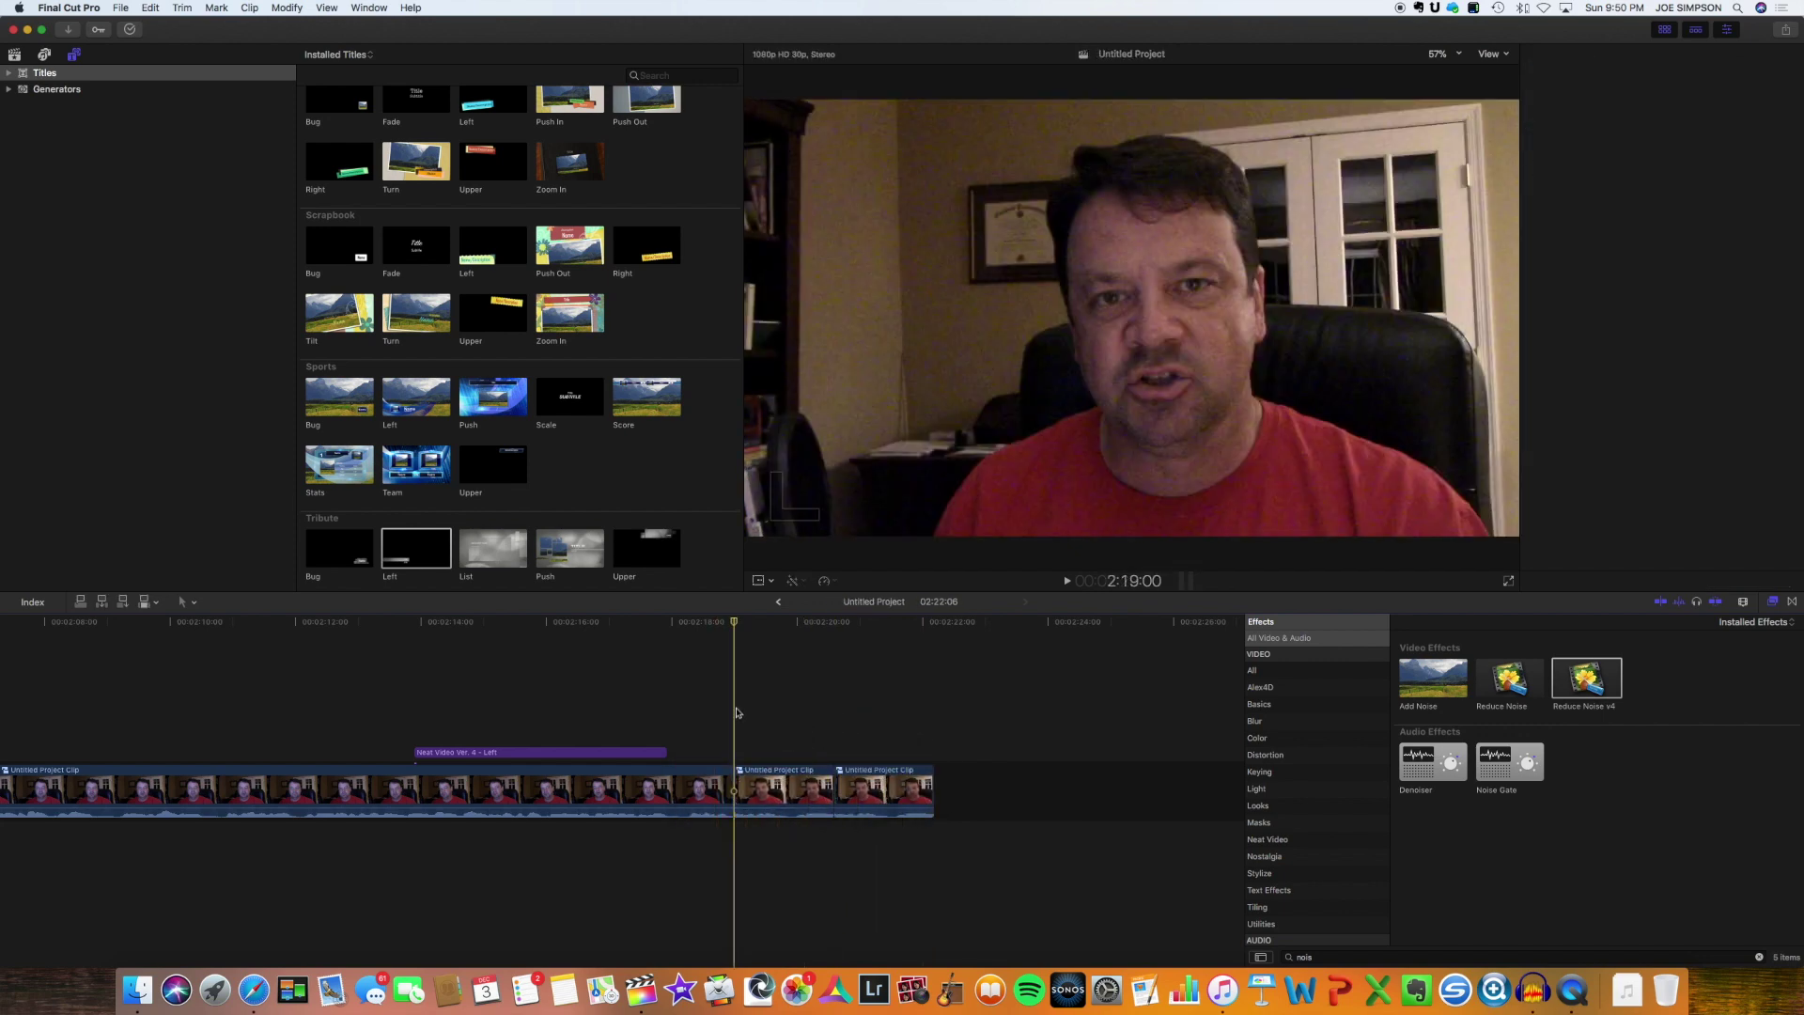